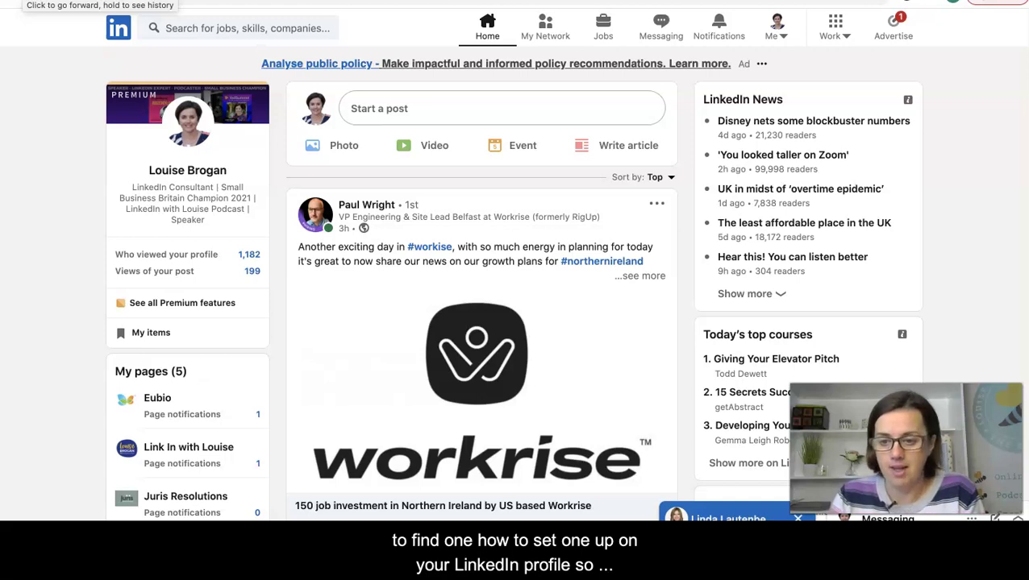
# Open your own profile and dismiss the open-to-work and hiring suggestion cards next to the Providing services section
pyautogui.click(487, 31)
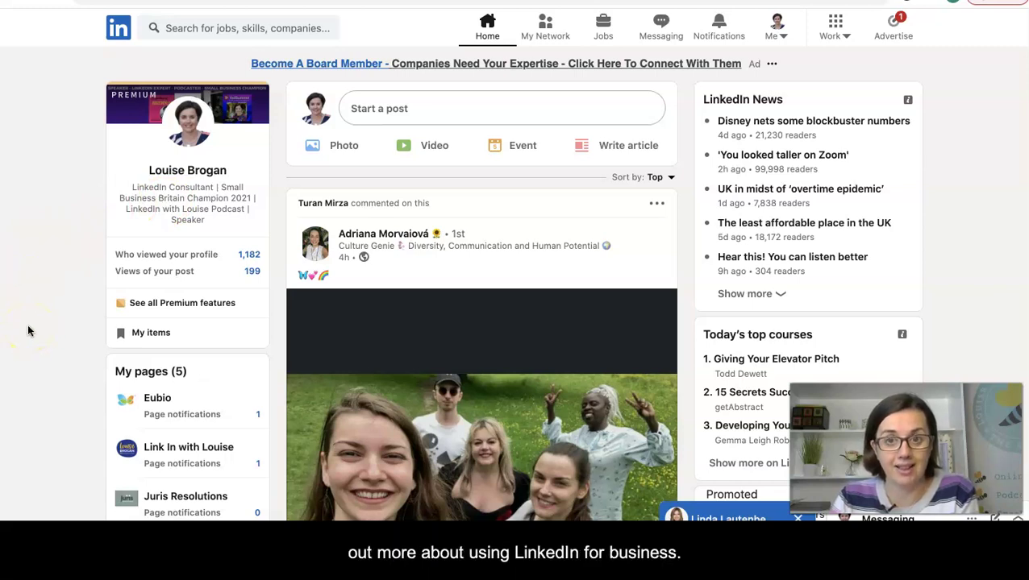
pyautogui.click(189, 129)
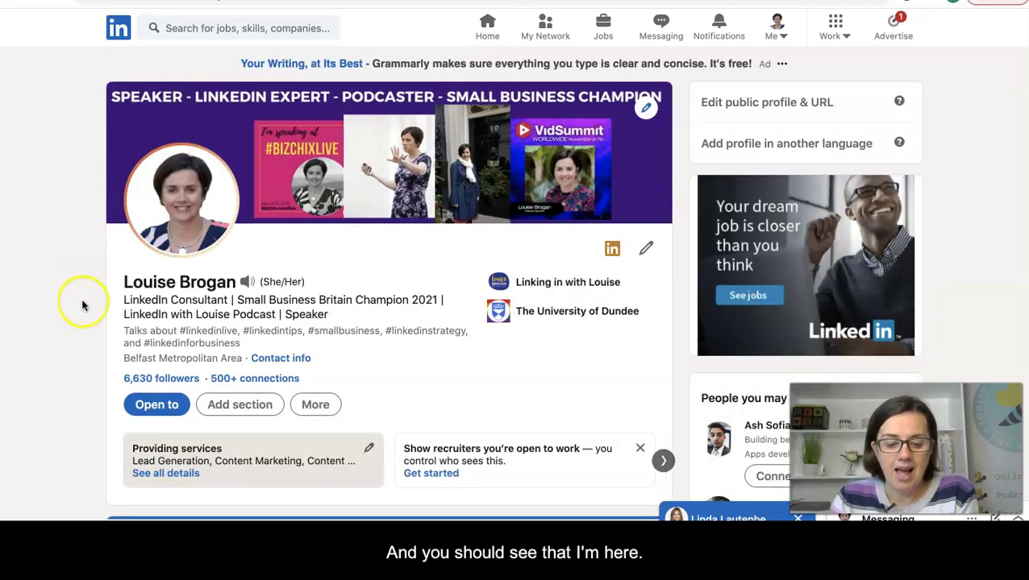
pyautogui.scroll(-2, 81, 304)
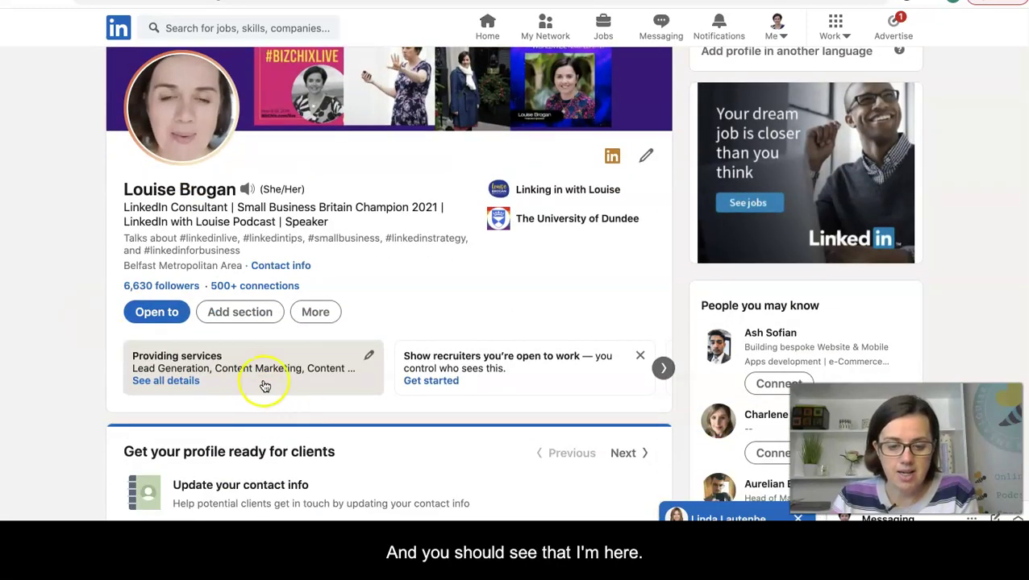
pyautogui.click(661, 370)
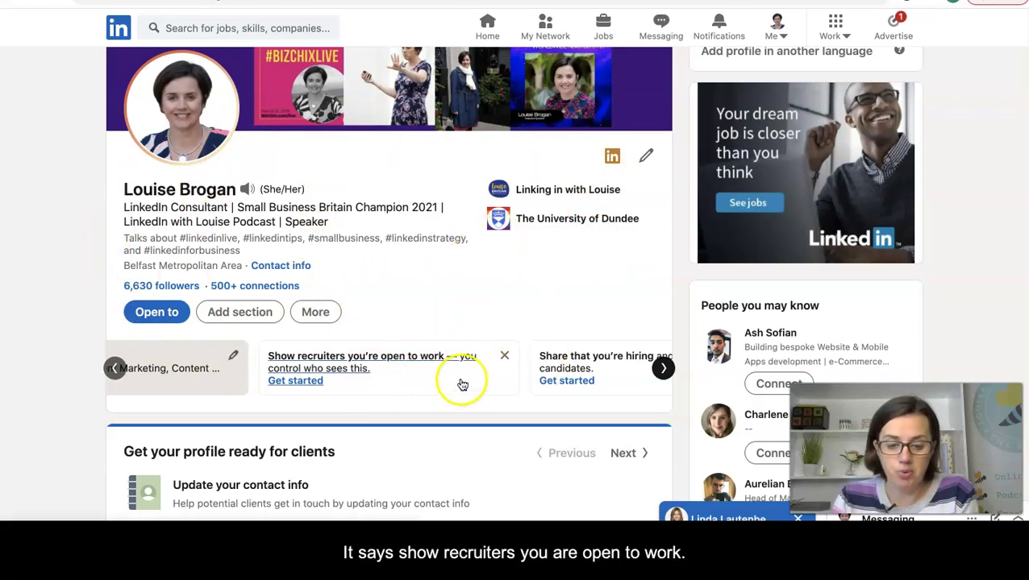
pyautogui.click(505, 355)
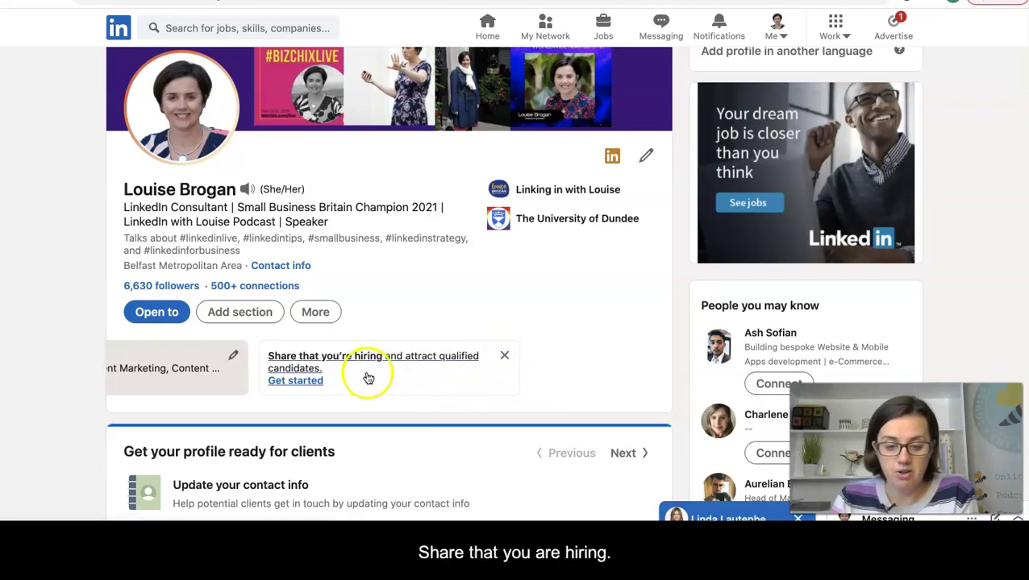
pyautogui.click(505, 355)
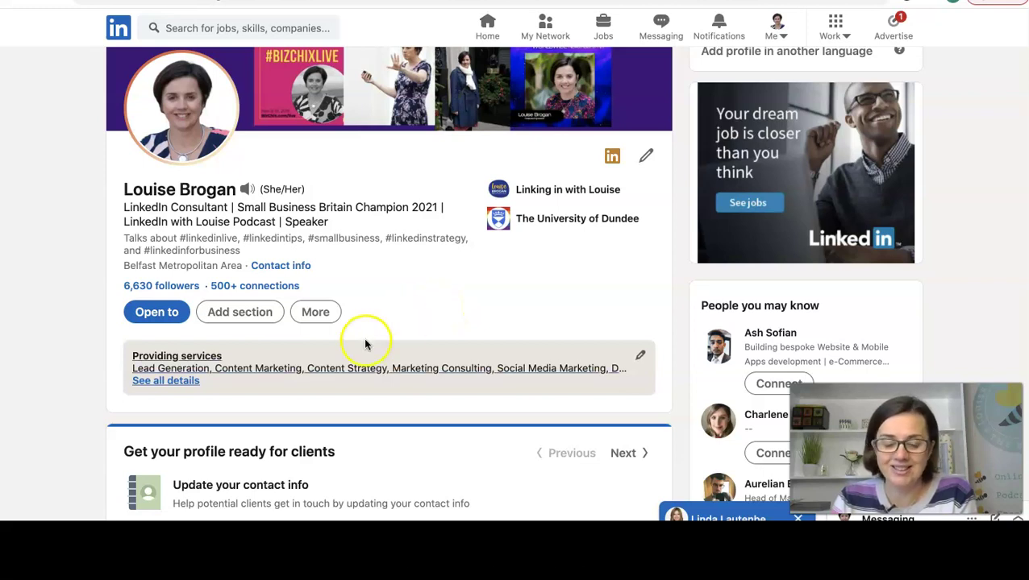
# Open the LI Service Provider Group from the list of your groups in the network area
pyautogui.click(548, 32)
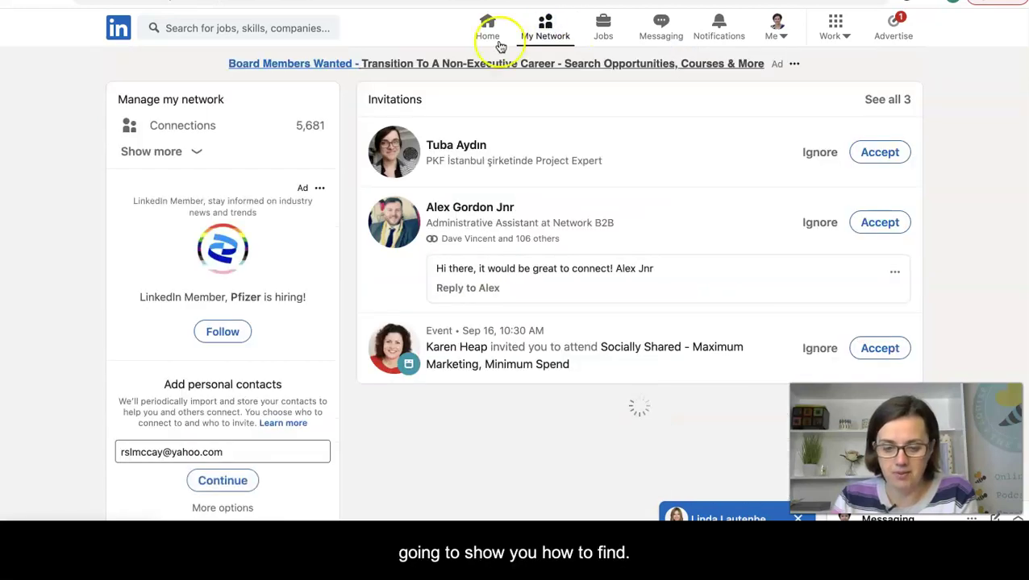
pyautogui.click(181, 151)
pyautogui.click(177, 213)
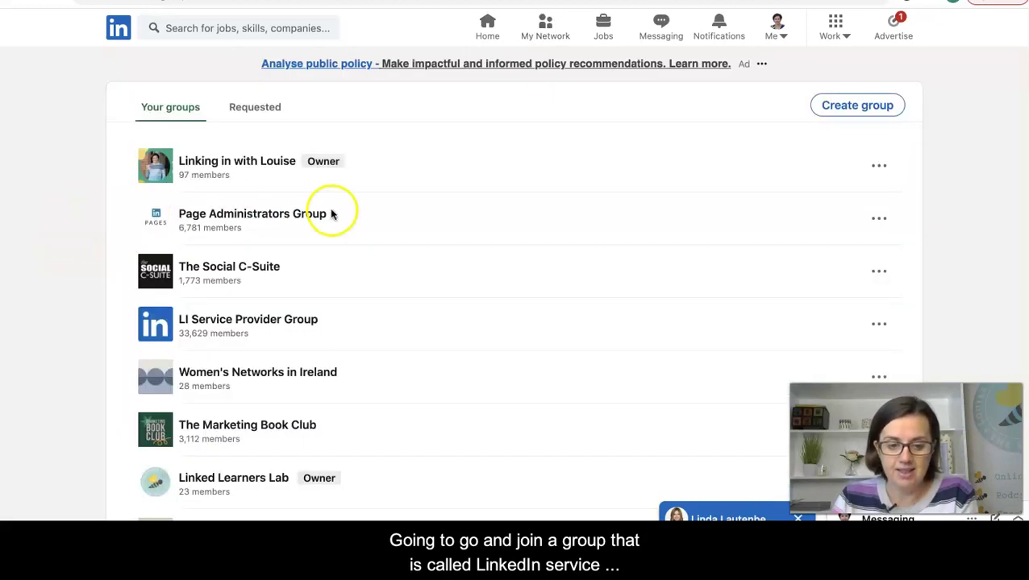
pyautogui.click(286, 321)
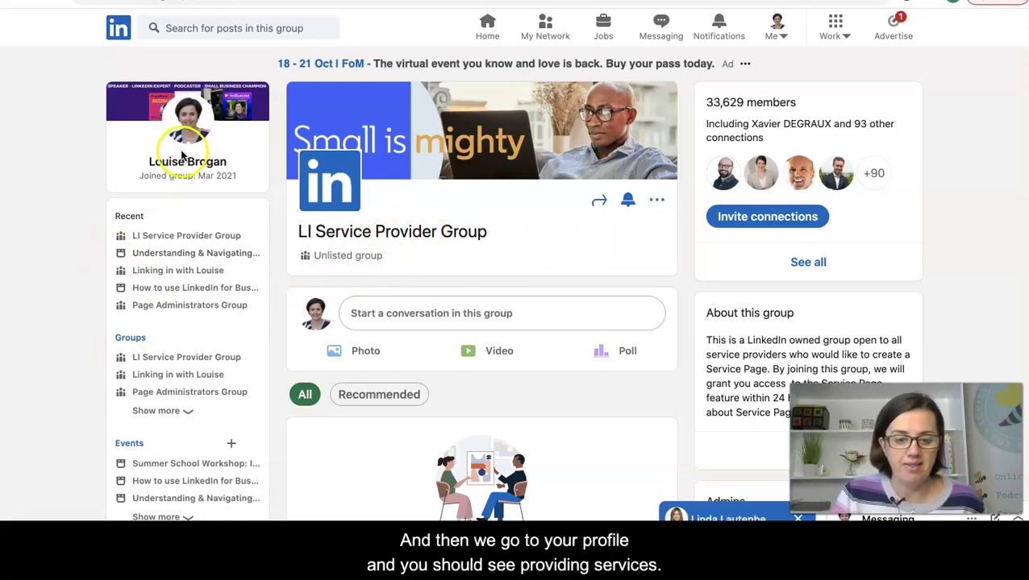
# Return to your own profile and open all details of the Providing services section
pyautogui.click(191, 122)
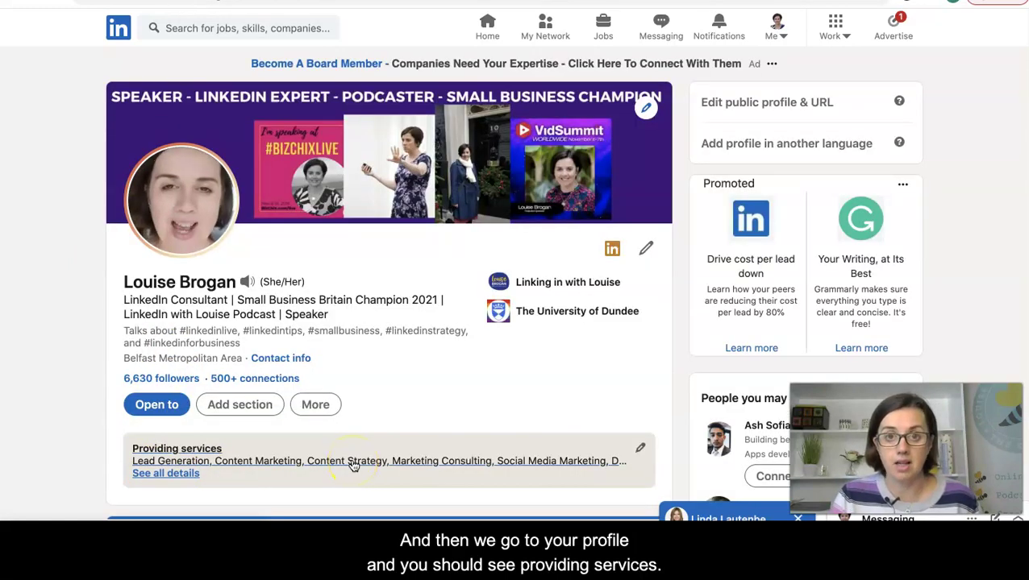
pyautogui.scroll(-3, 443, 416)
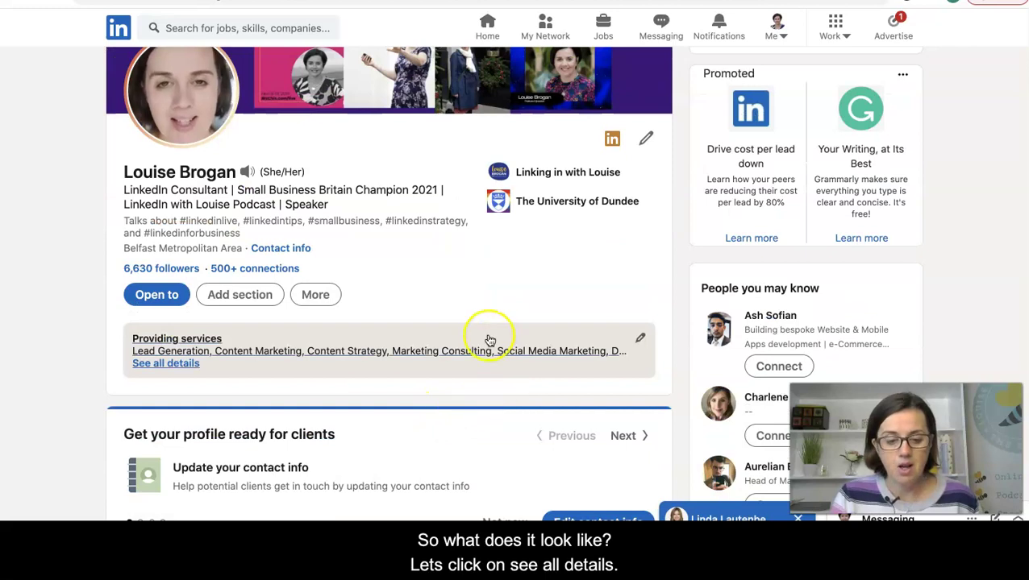
pyautogui.click(161, 365)
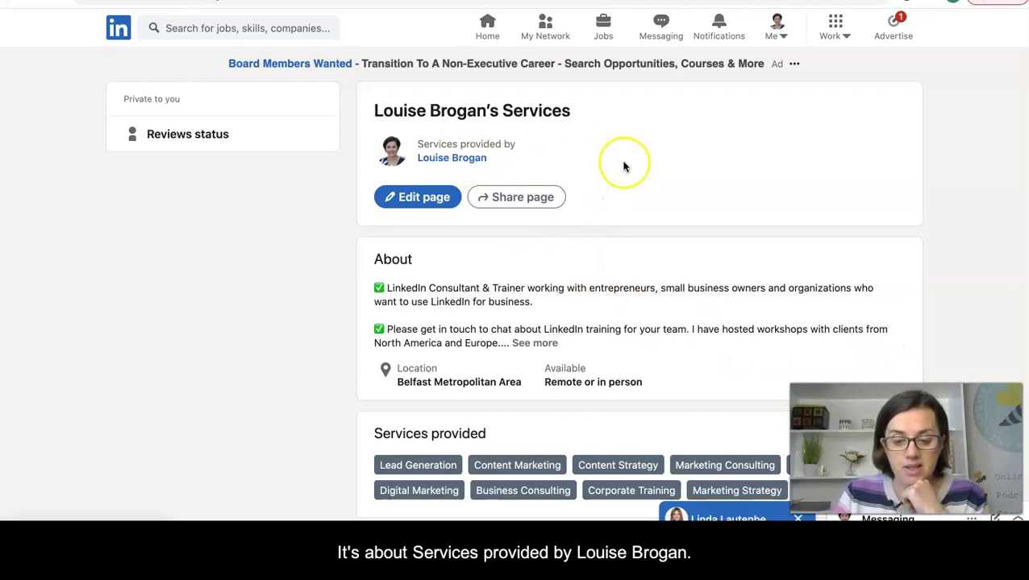
# Examine the full About text, the services provided and the client reviews on the services page, dismissing the chat pop-up
pyautogui.scroll(-3, 624, 166)
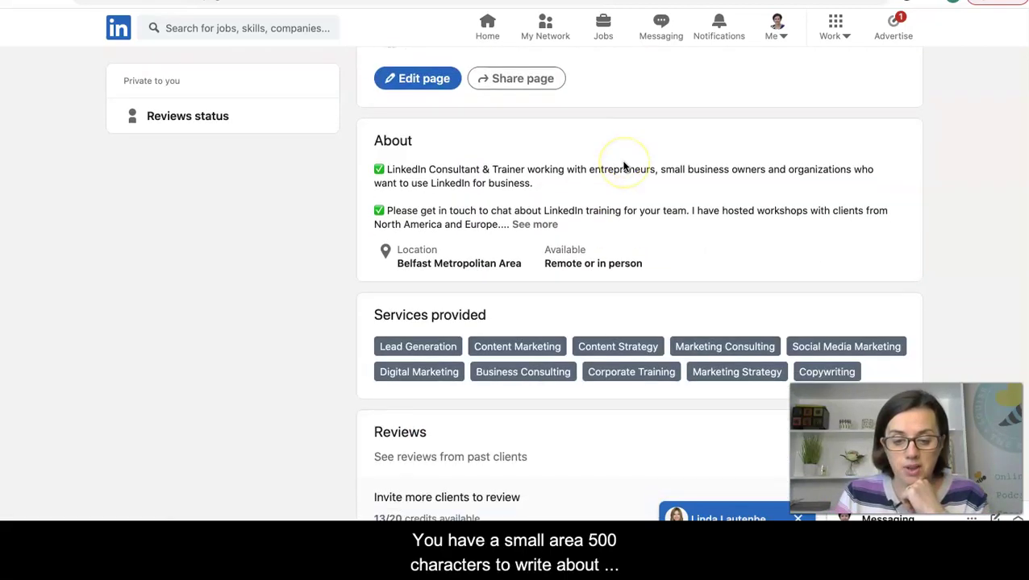
pyautogui.click(541, 225)
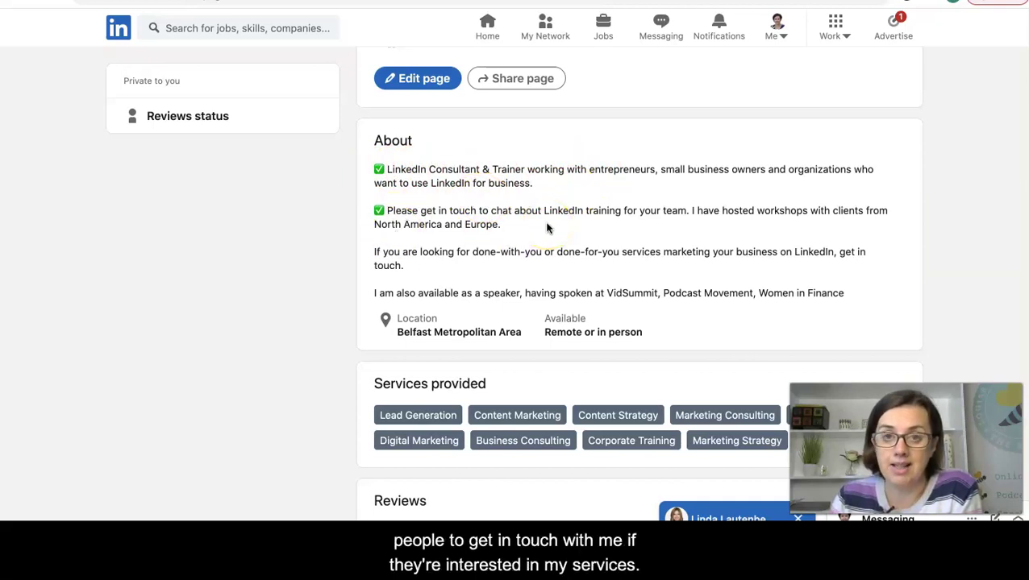
pyautogui.scroll(-2, 547, 228)
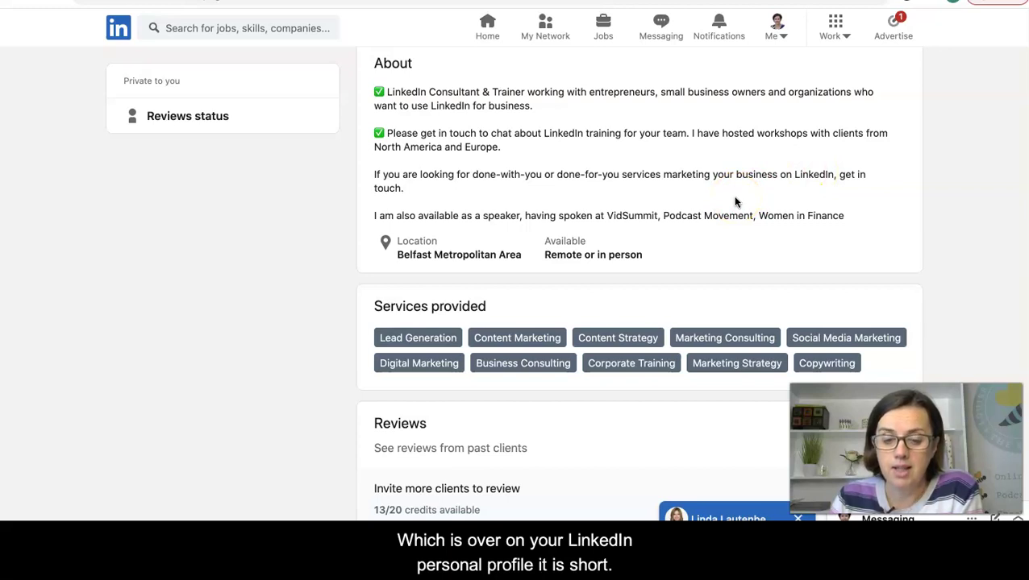
pyautogui.scroll(-1, 735, 201)
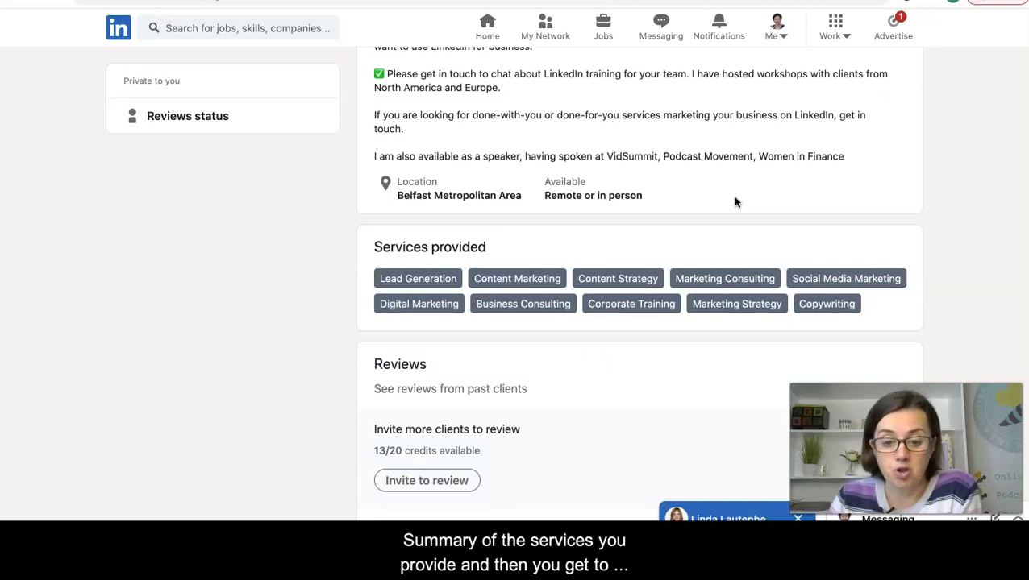
pyautogui.scroll(-1, 734, 202)
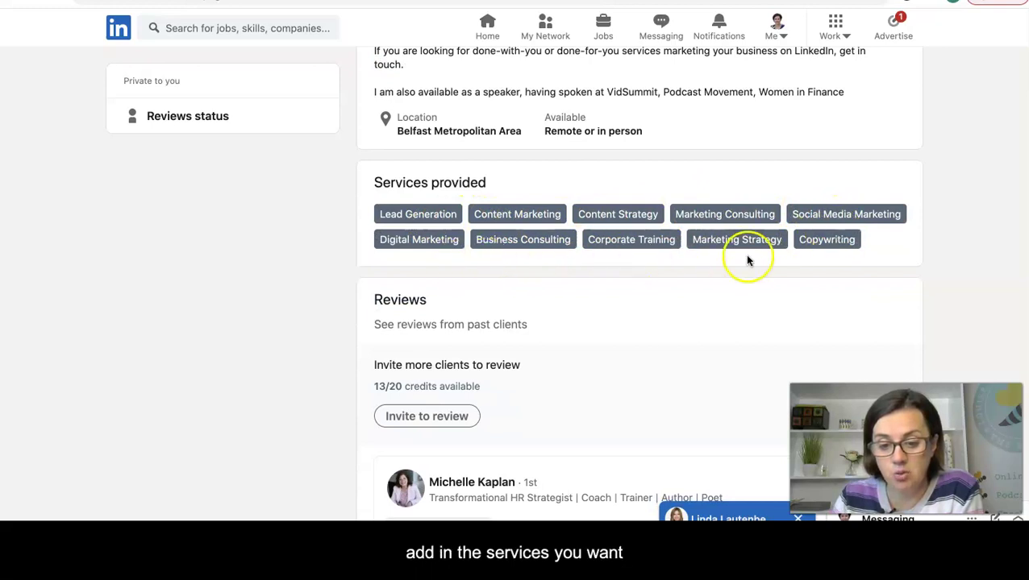
pyautogui.scroll(-3, 770, 257)
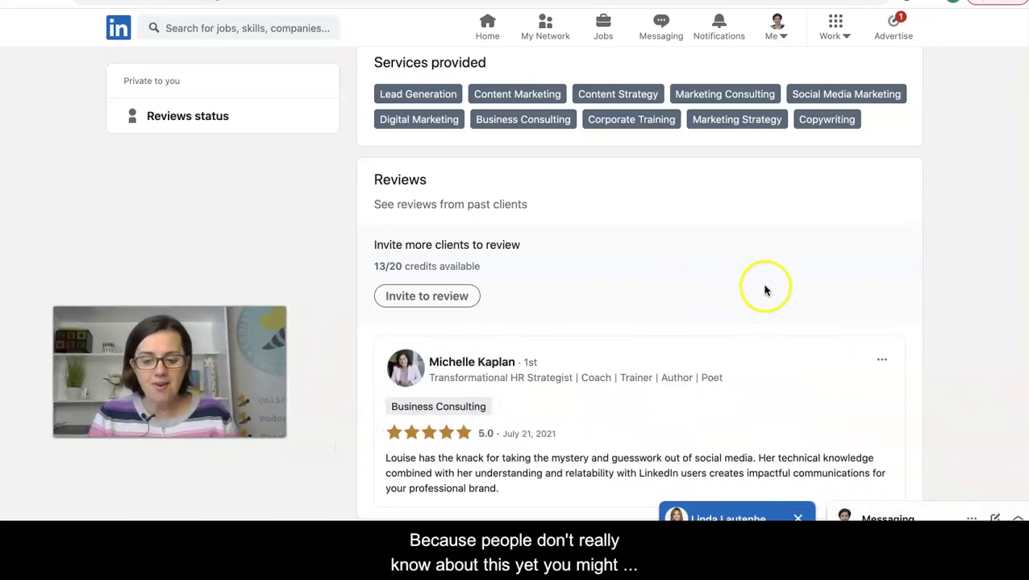
pyautogui.click(799, 517)
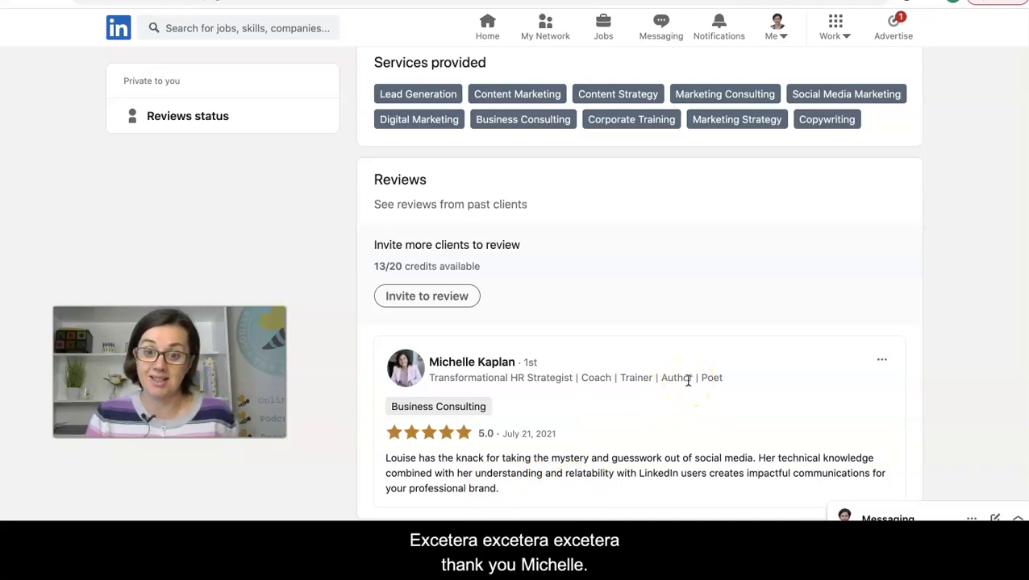
pyautogui.scroll(4, 687, 380)
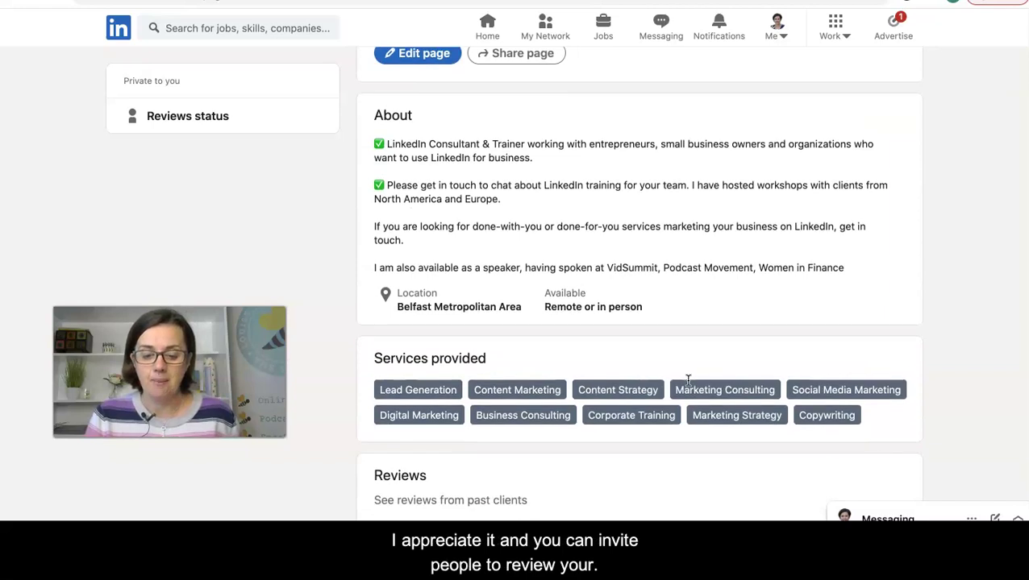
# Start an invitation for past clients to review the Business Consulting service
pyautogui.scroll(-4, 687, 380)
pyautogui.click(432, 308)
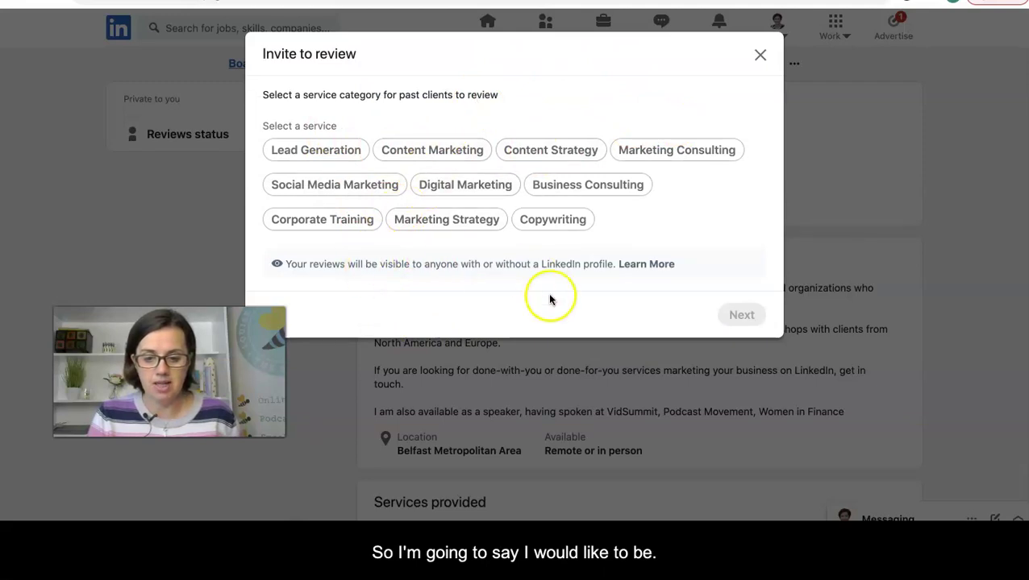
pyautogui.click(613, 188)
pyautogui.click(736, 316)
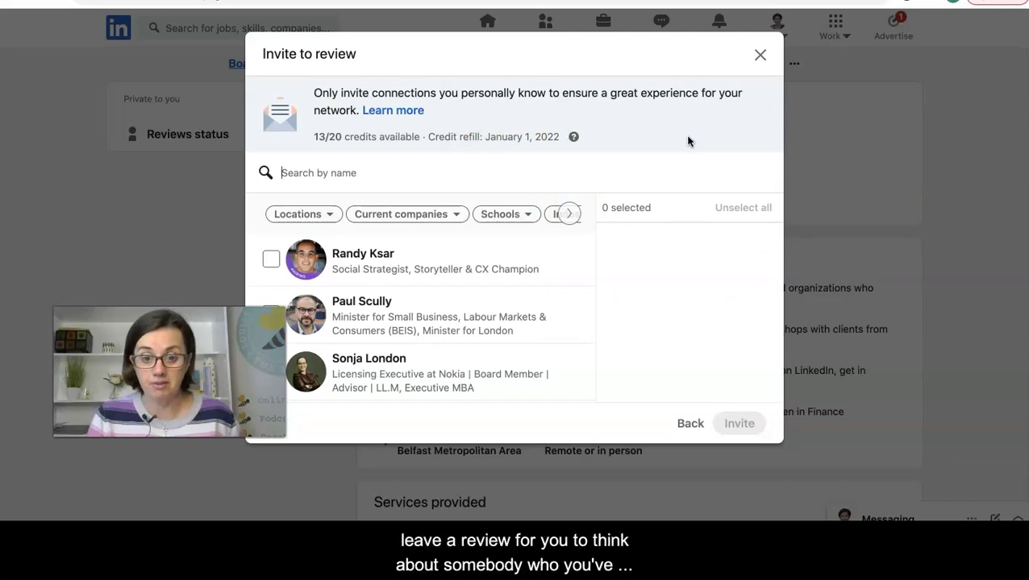
# Search the connections for the client by name, select him and send the review invitation
pyautogui.scroll(-5, 532, 324)
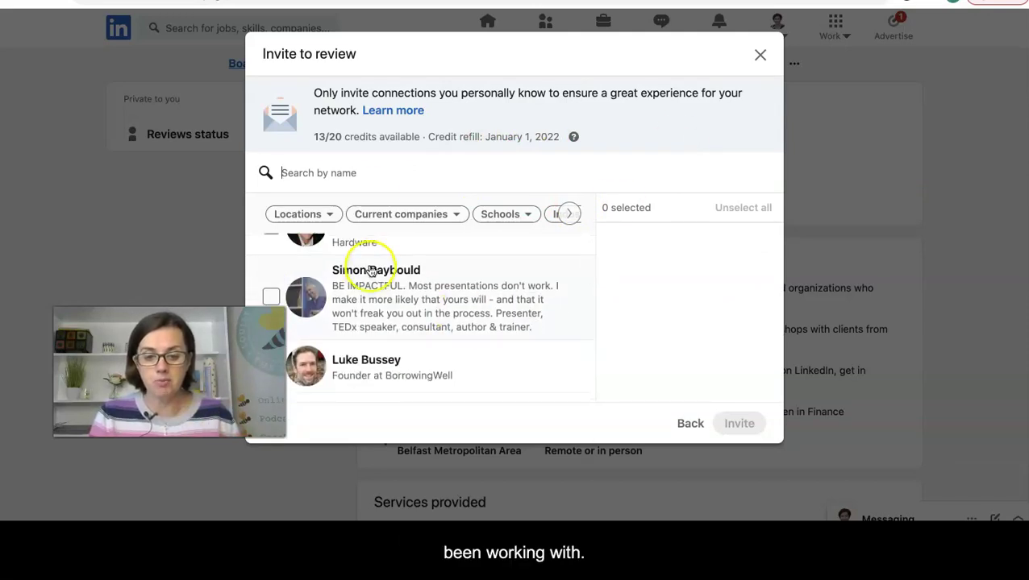
pyautogui.click(382, 171)
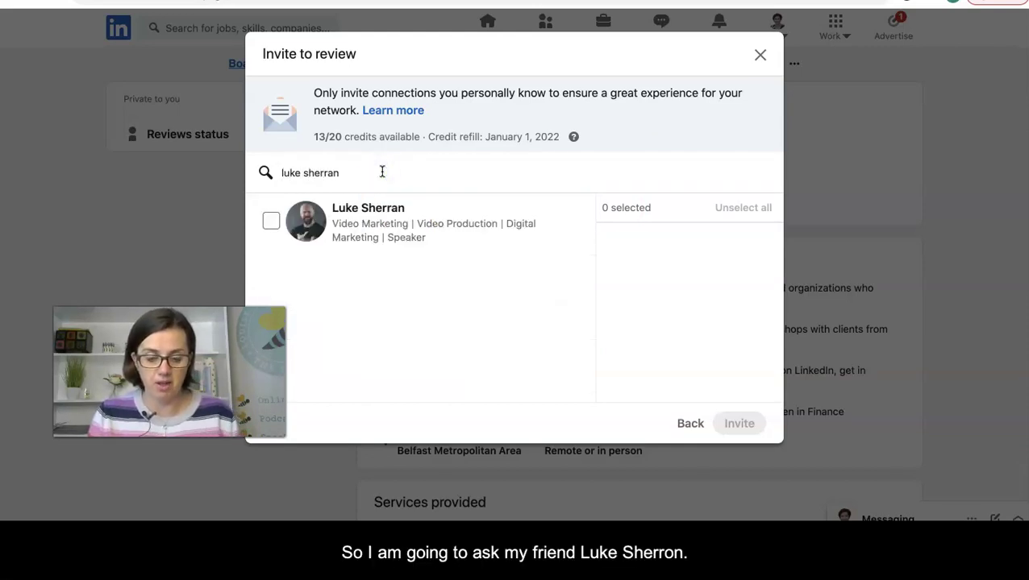
pyautogui.click(379, 214)
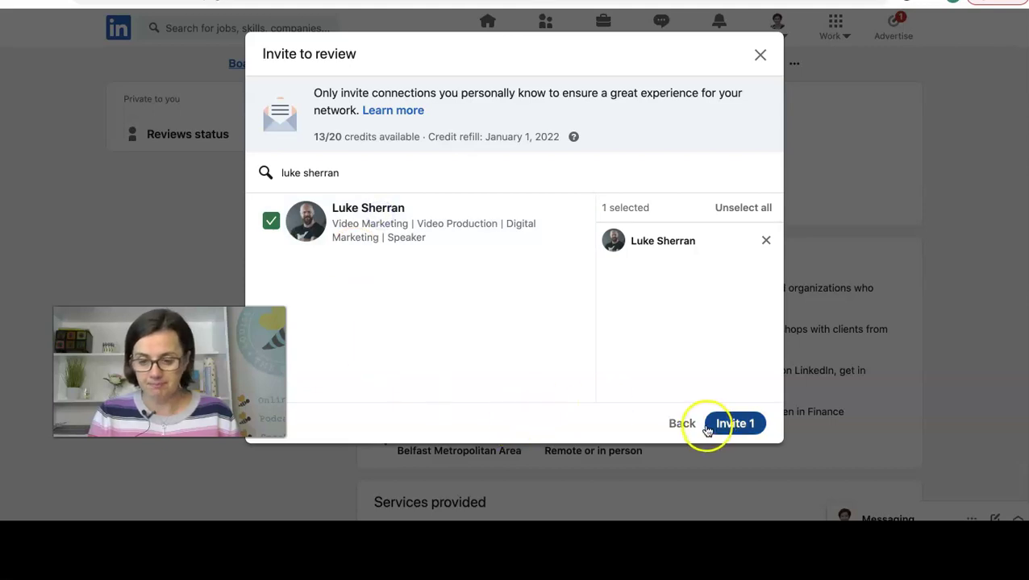
pyautogui.click(733, 423)
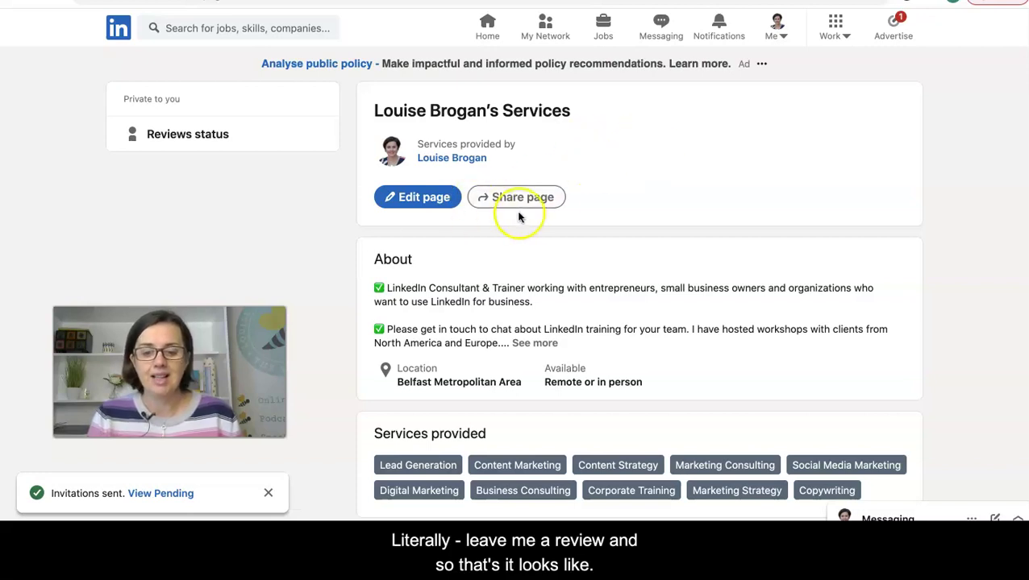
# Open the services page for editing and remove Copywriting from the services provided
pyautogui.scroll(-1, 540, 214)
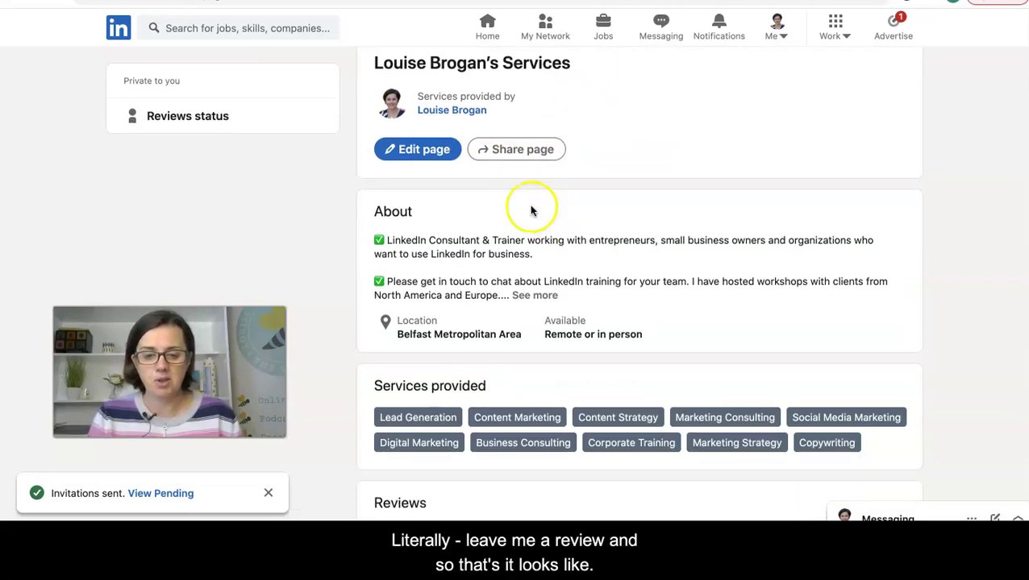
pyautogui.click(423, 152)
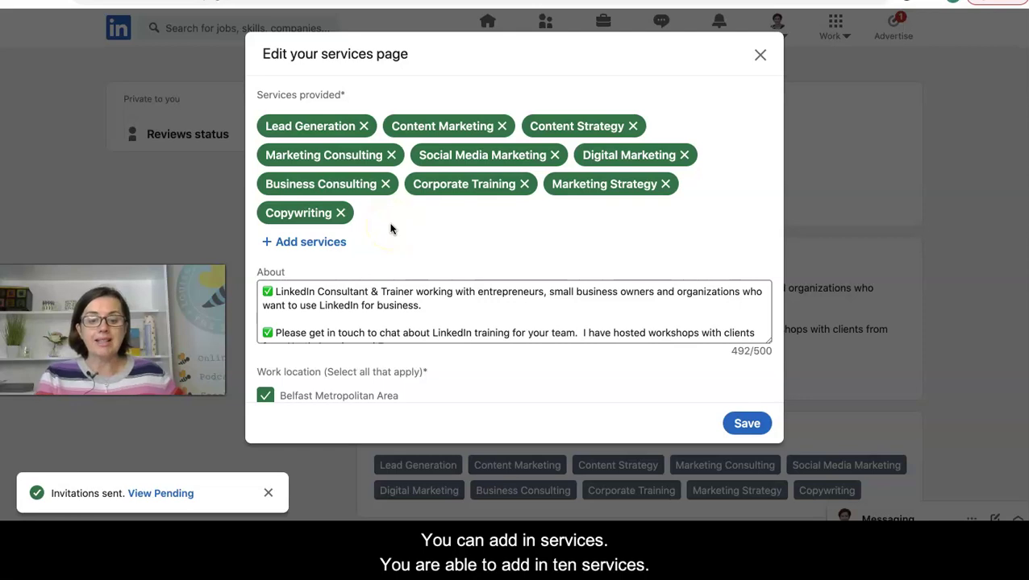
pyautogui.click(314, 244)
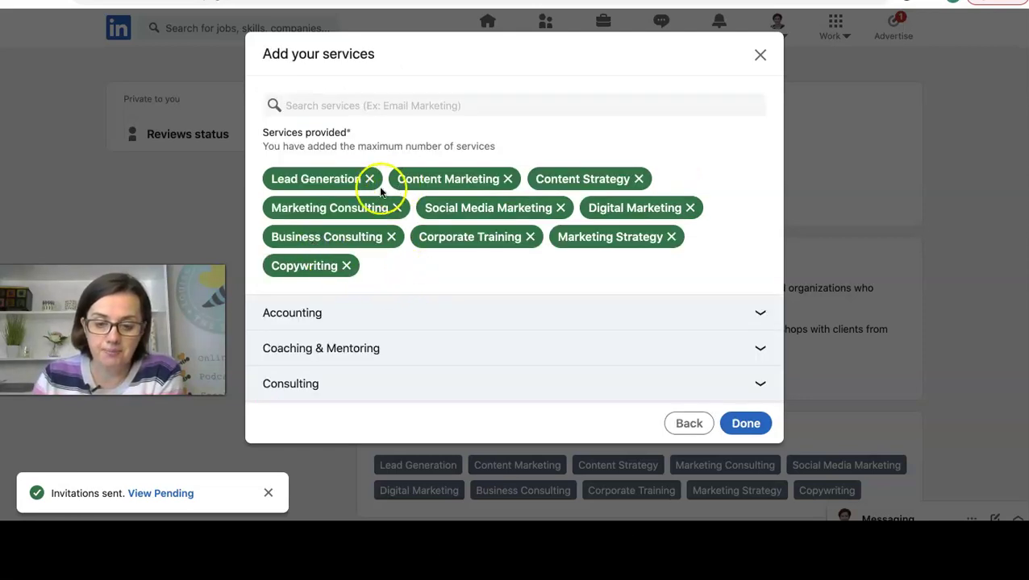
pyautogui.click(347, 266)
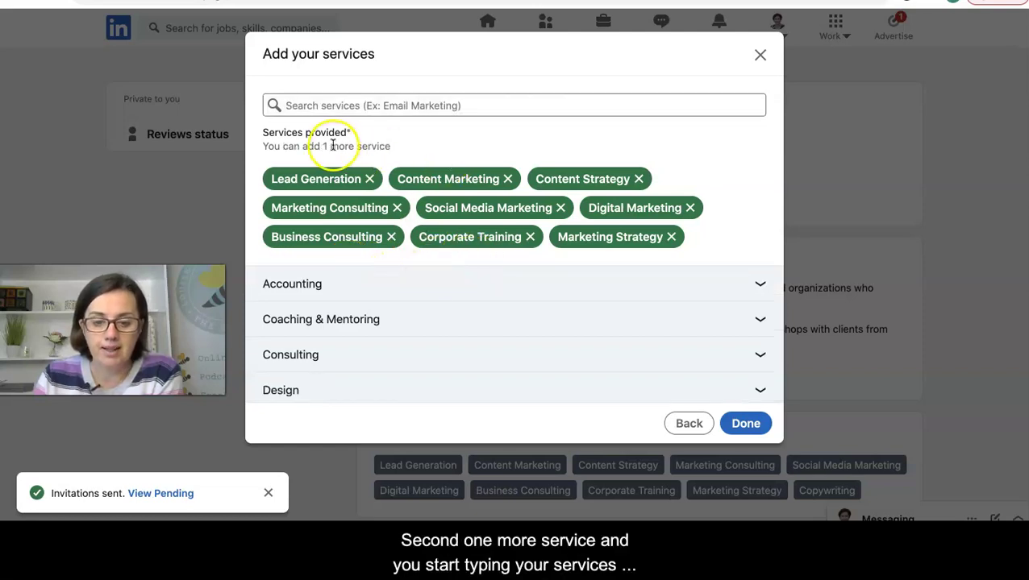
# Search the available services for "pod" and clear the search text
pyautogui.click(429, 100)
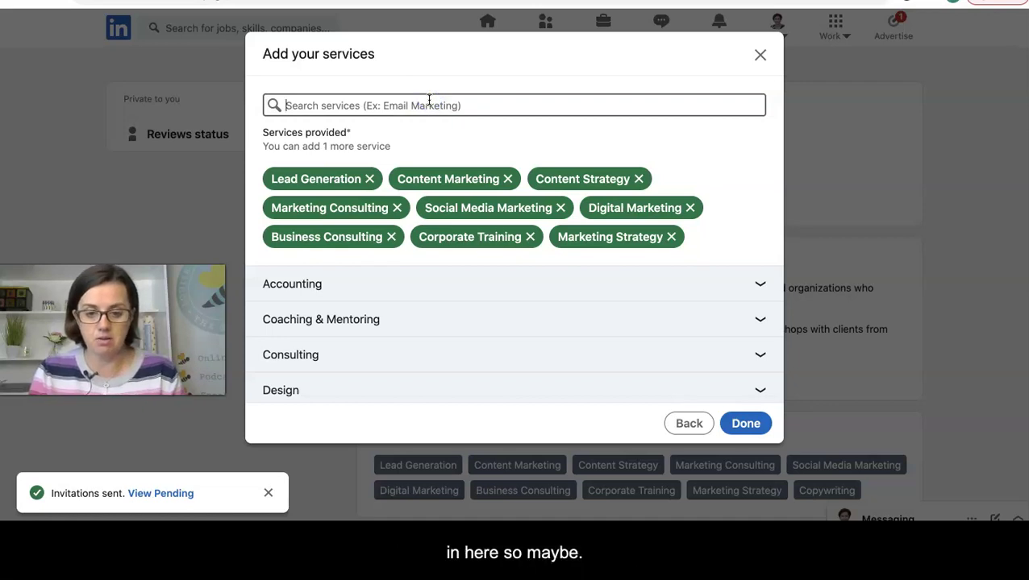
pyautogui.write('pod')
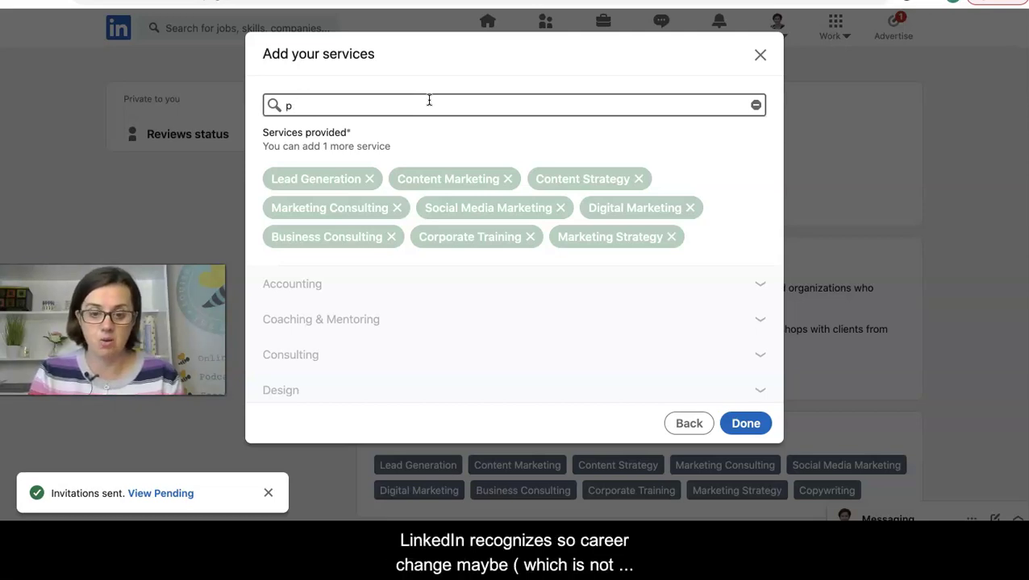
pyautogui.write('o')
pyautogui.press('BackSpace')
pyautogui.press('BackSpace')
pyautogui.press('BackSpace')
# Search the available services for "career", close the suggestions and clear the search text
pyautogui.write('career')
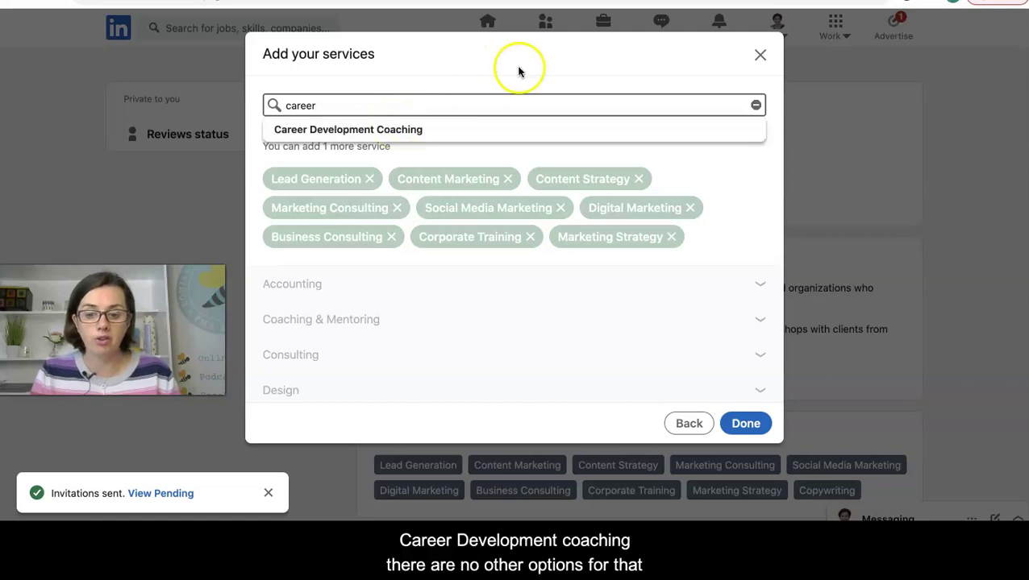
pyautogui.click(704, 75)
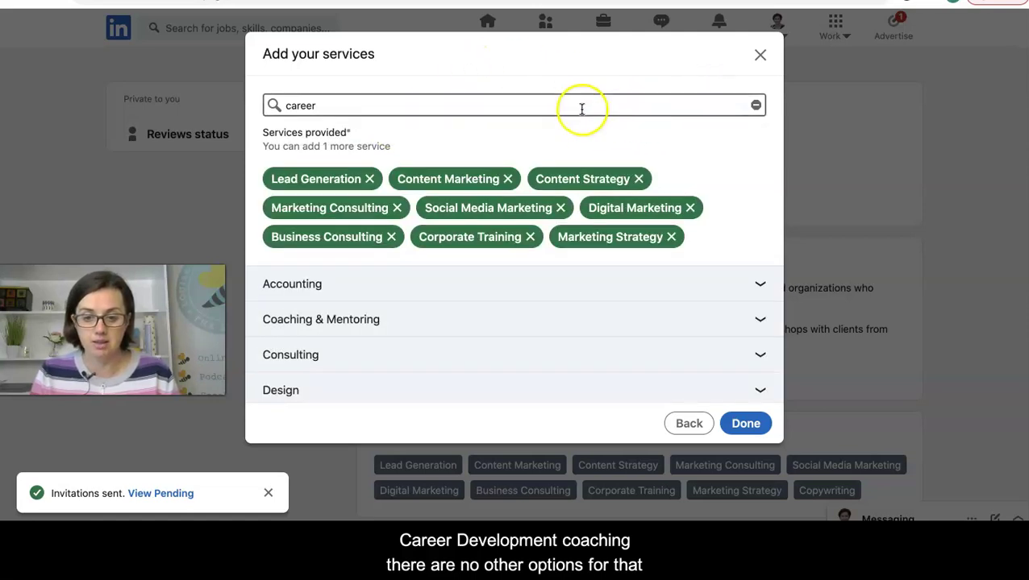
pyautogui.moveTo(580, 108); pyautogui.dragTo(272, 105)
pyautogui.press('BackSpace')
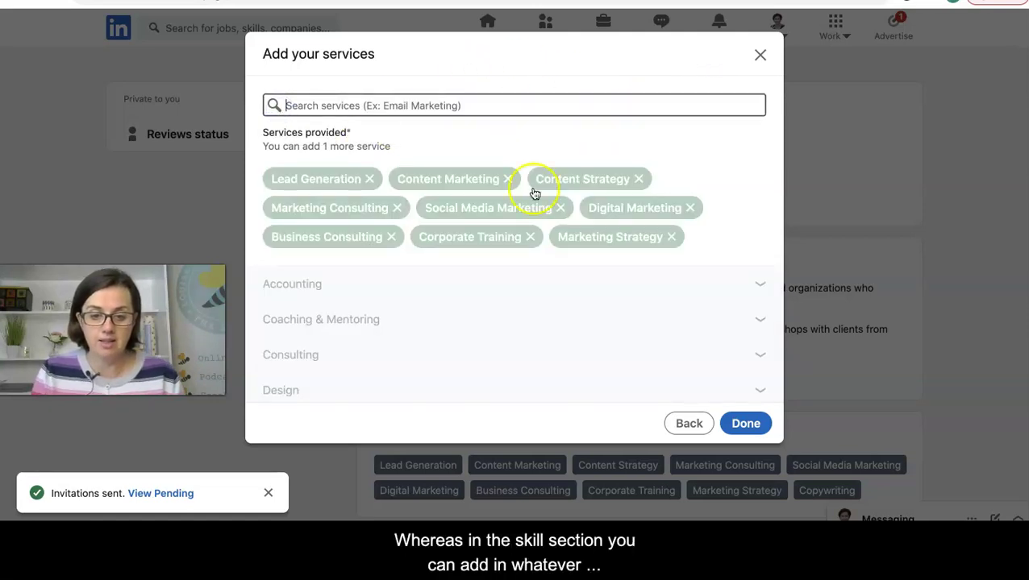
# Expand the Accounting category and examine its services and the other service categories
pyautogui.click(748, 160)
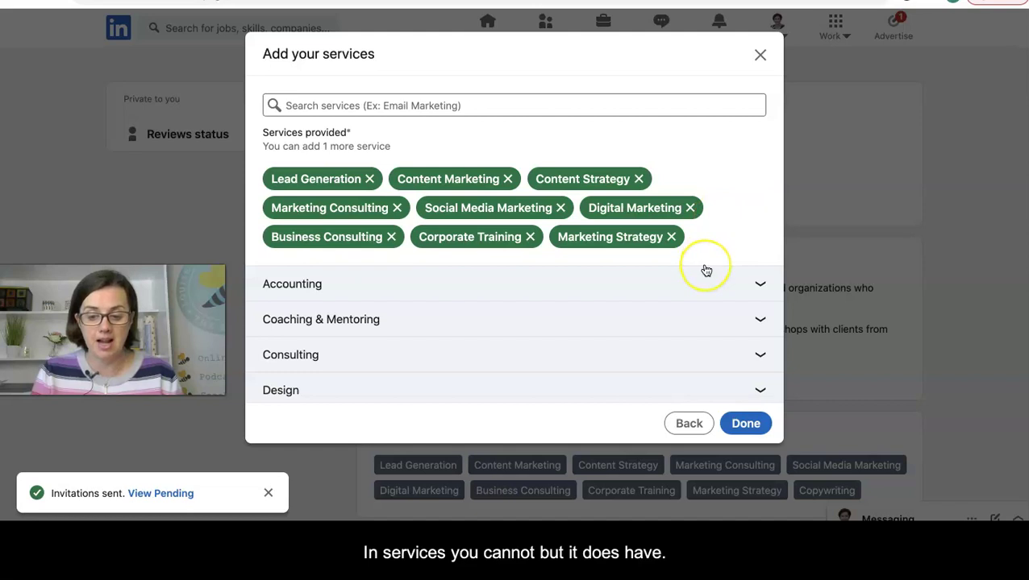
pyautogui.scroll(-2, 703, 268)
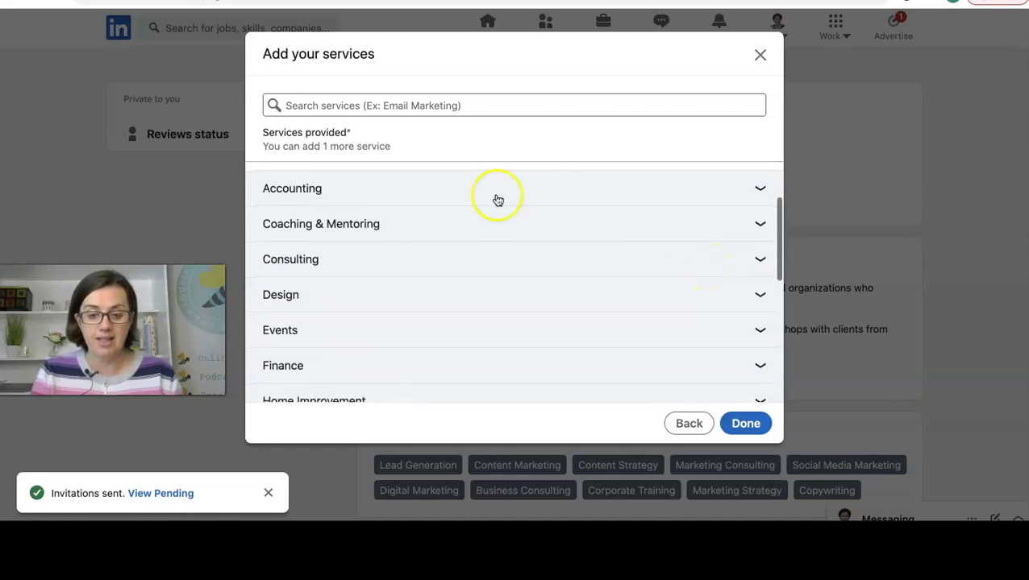
pyautogui.click(756, 191)
pyautogui.scroll(-4, 538, 295)
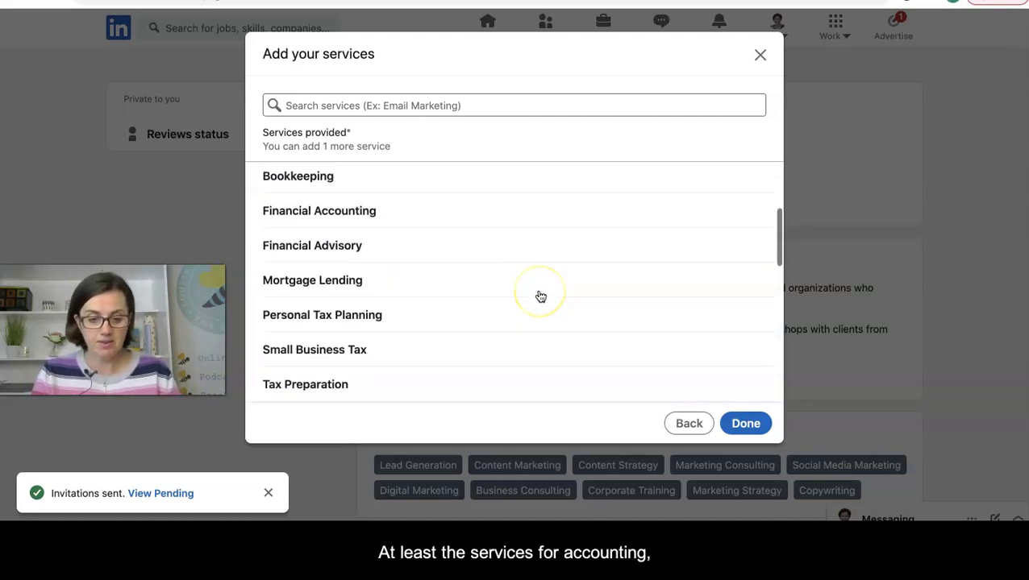
pyautogui.scroll(-1, 540, 297)
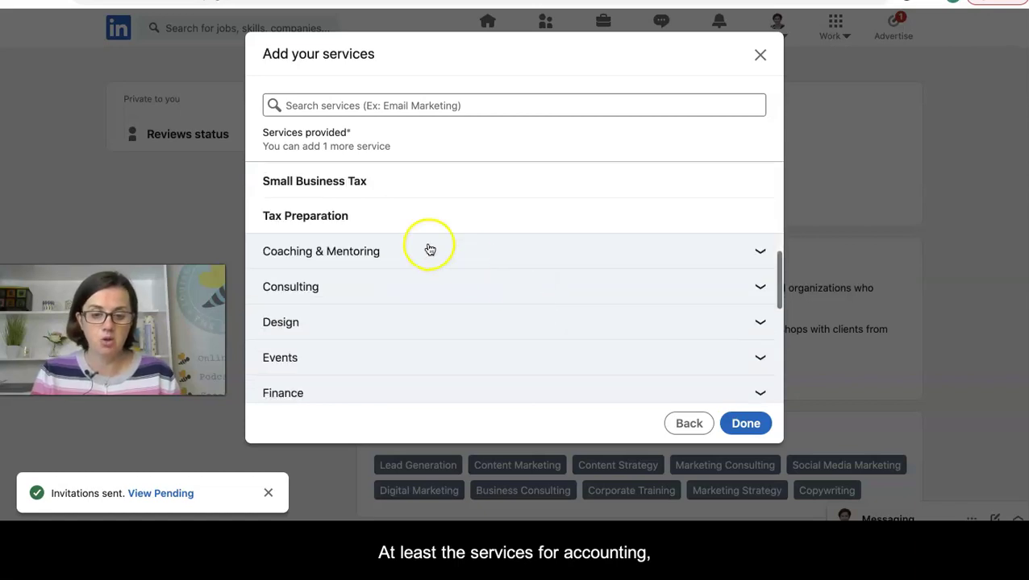
pyautogui.scroll(-1, 359, 291)
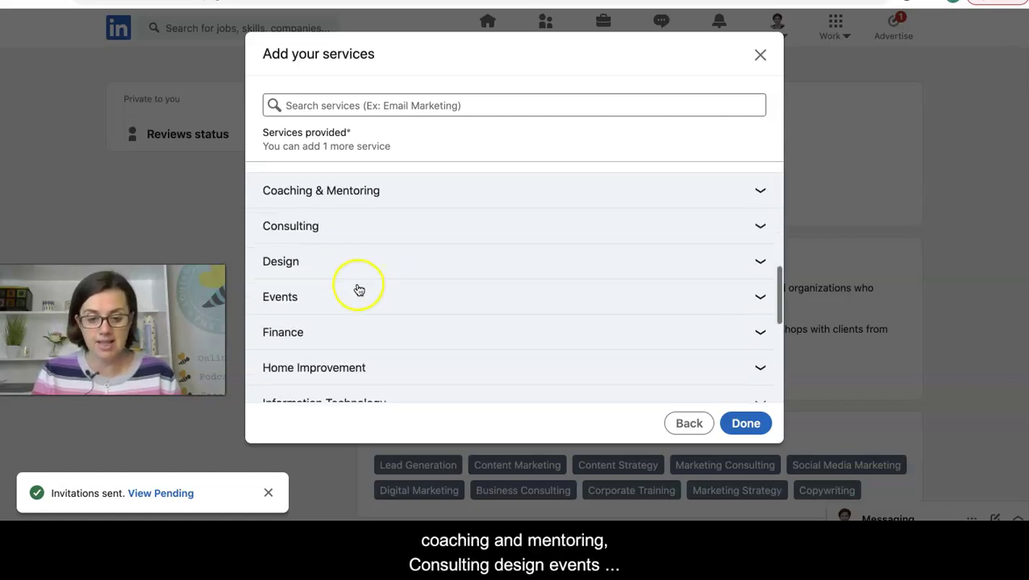
pyautogui.scroll(-1, 359, 292)
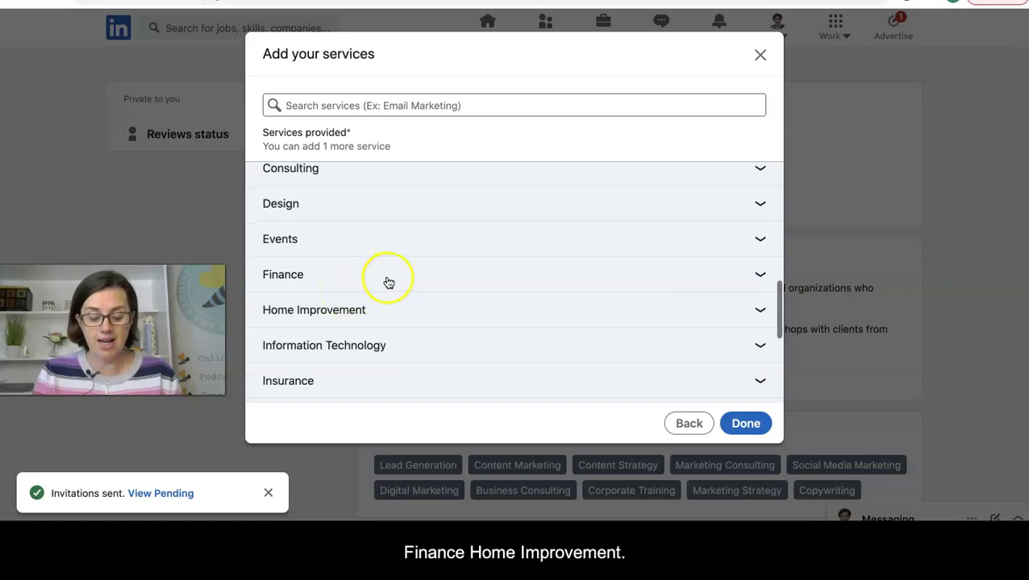
# Examine the services offered under Home Improvement and Writing, and collapse the Accounting category
pyautogui.click(386, 308)
pyautogui.scroll(-3, 384, 307)
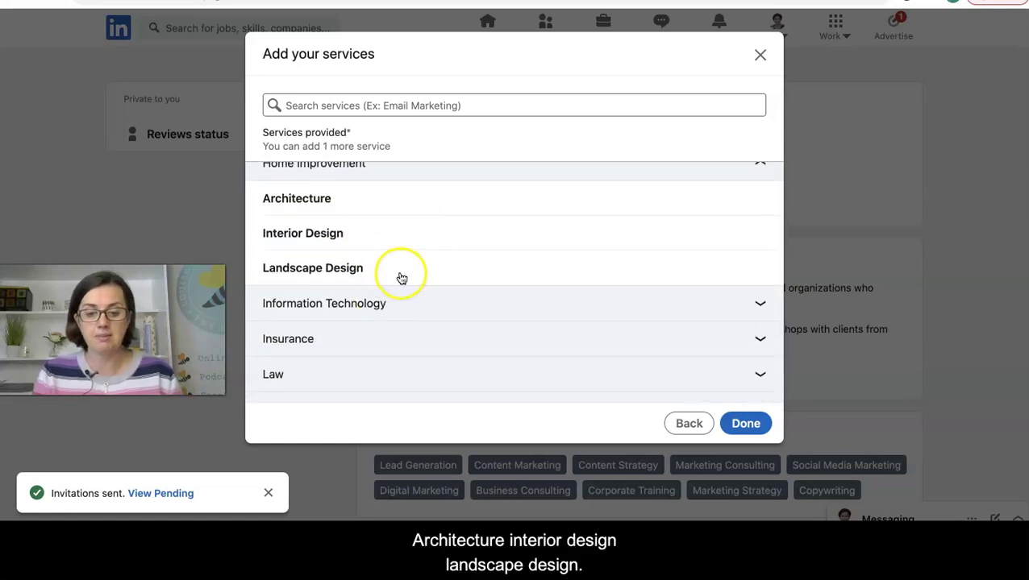
pyautogui.scroll(-1, 402, 278)
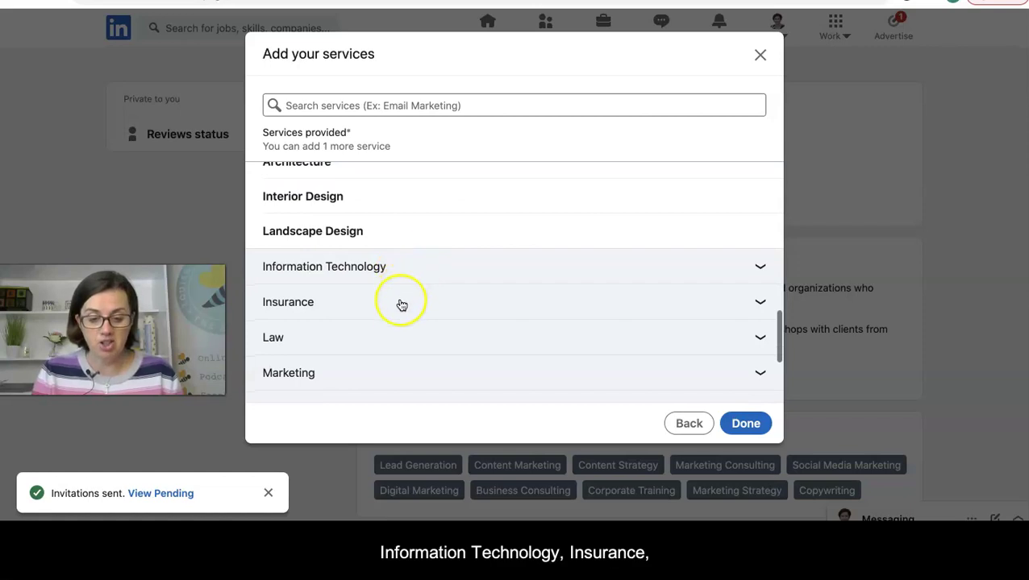
pyautogui.scroll(-4, 398, 313)
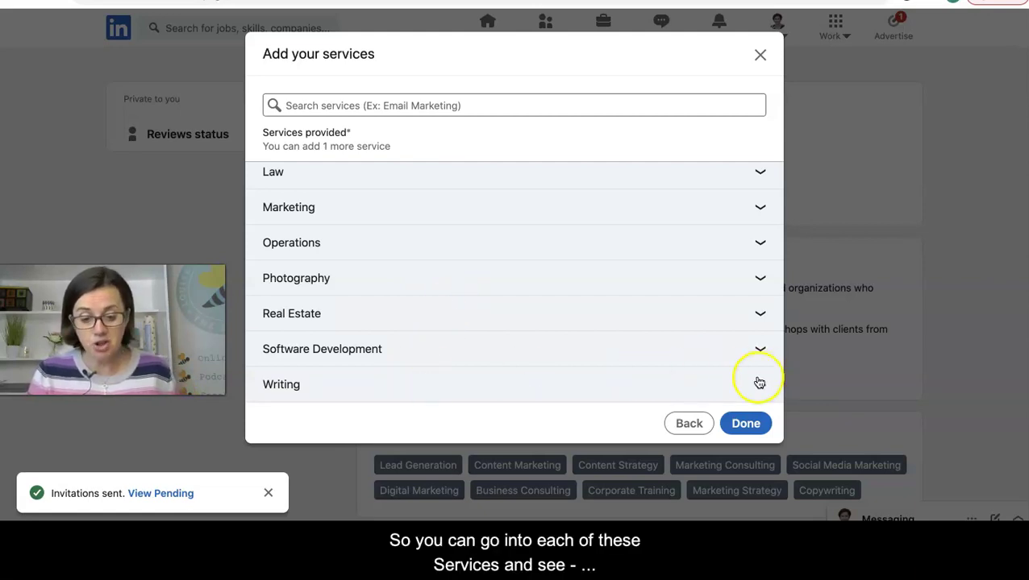
pyautogui.scroll(-1, 741, 378)
pyautogui.scroll(-5, 719, 374)
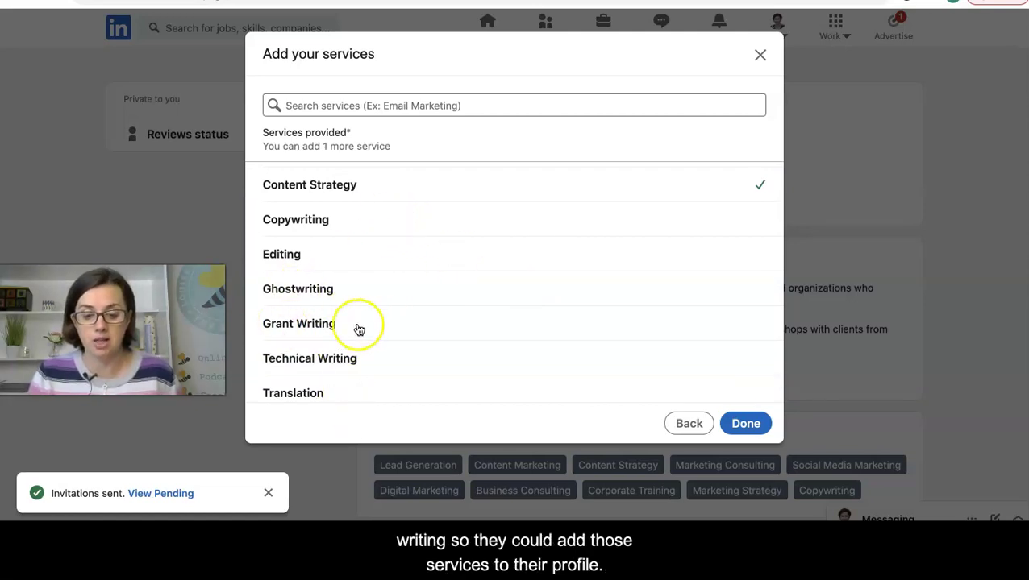
pyautogui.scroll(4, 355, 329)
pyautogui.scroll(10, 358, 329)
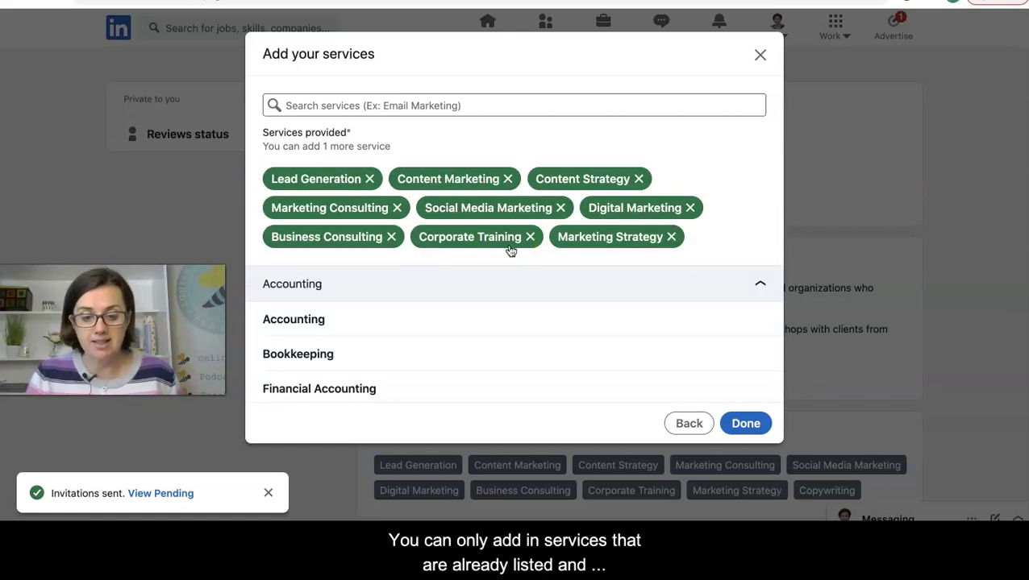
pyautogui.click(758, 284)
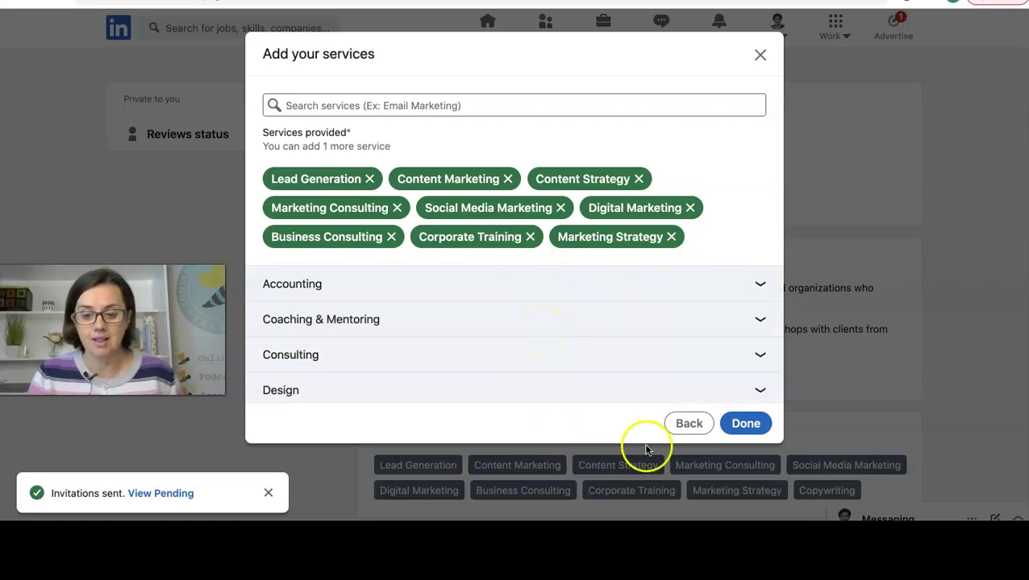
# Finish the service selection, review the About text, work location, reviews visibility and client request settings, and save the services page
pyautogui.click(746, 424)
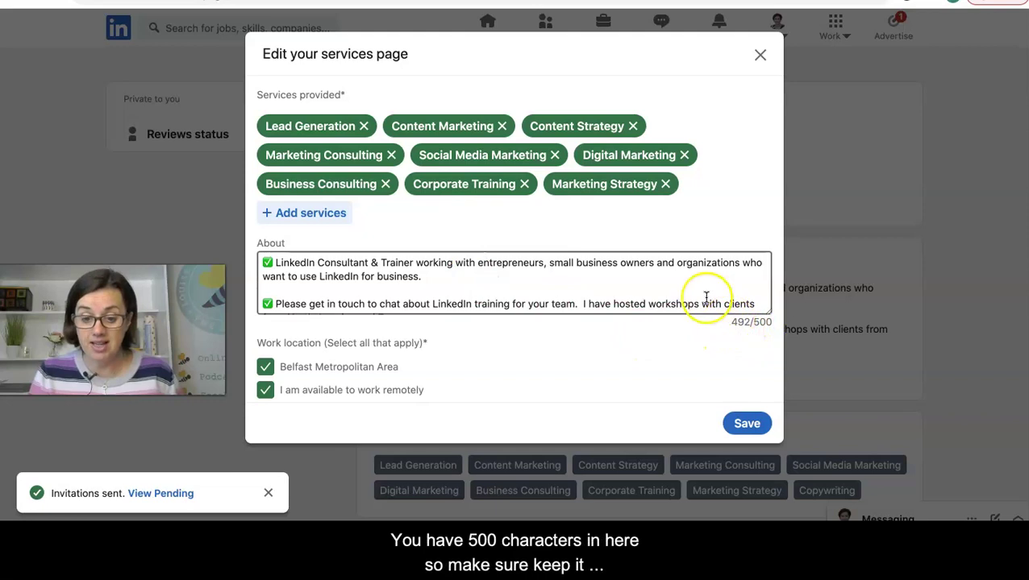
pyautogui.scroll(-5, 705, 296)
pyautogui.scroll(-2, 705, 297)
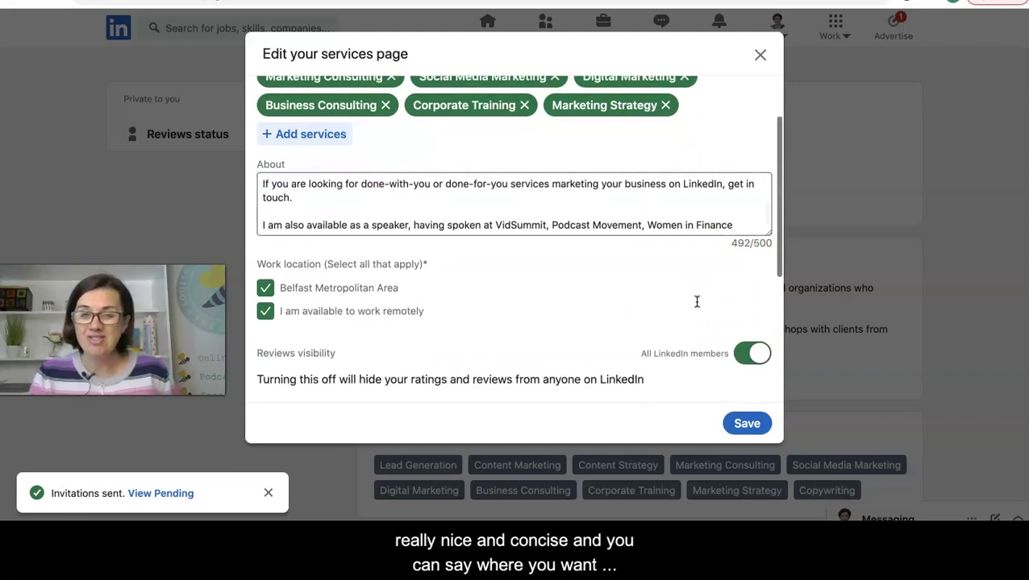
pyautogui.scroll(-1, 696, 302)
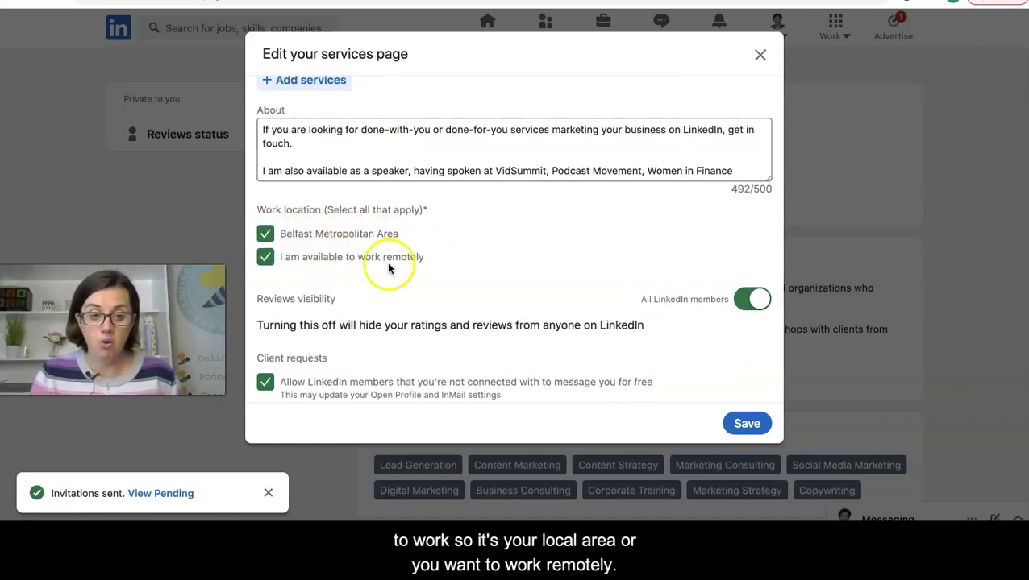
pyautogui.scroll(-2, 474, 271)
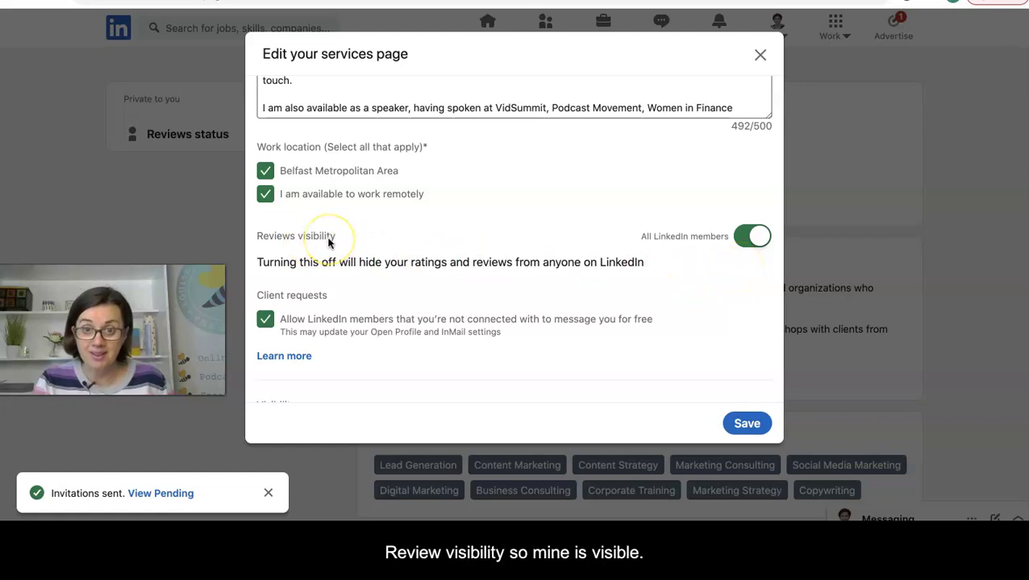
pyautogui.scroll(-2, 416, 293)
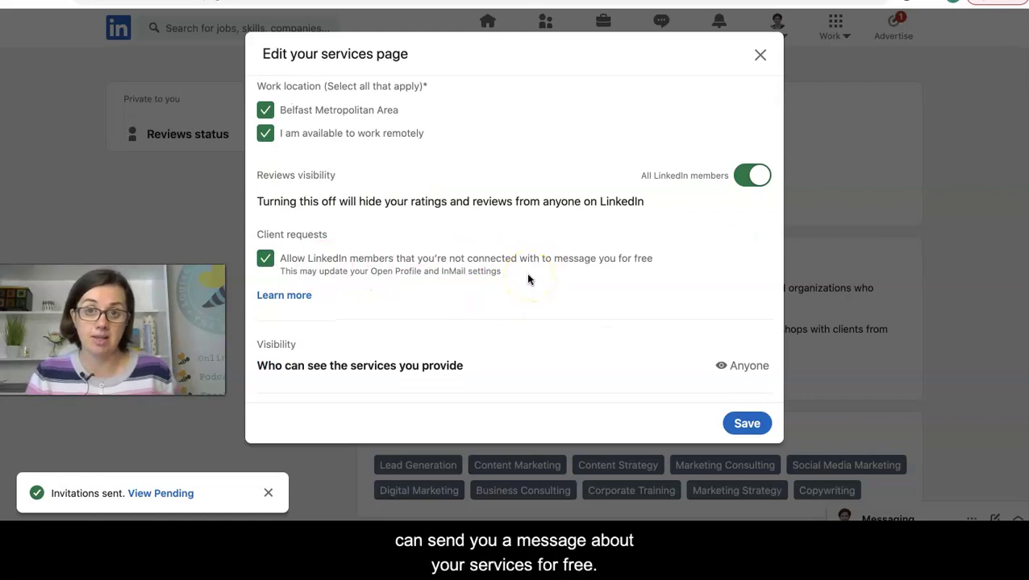
pyautogui.scroll(-2, 528, 280)
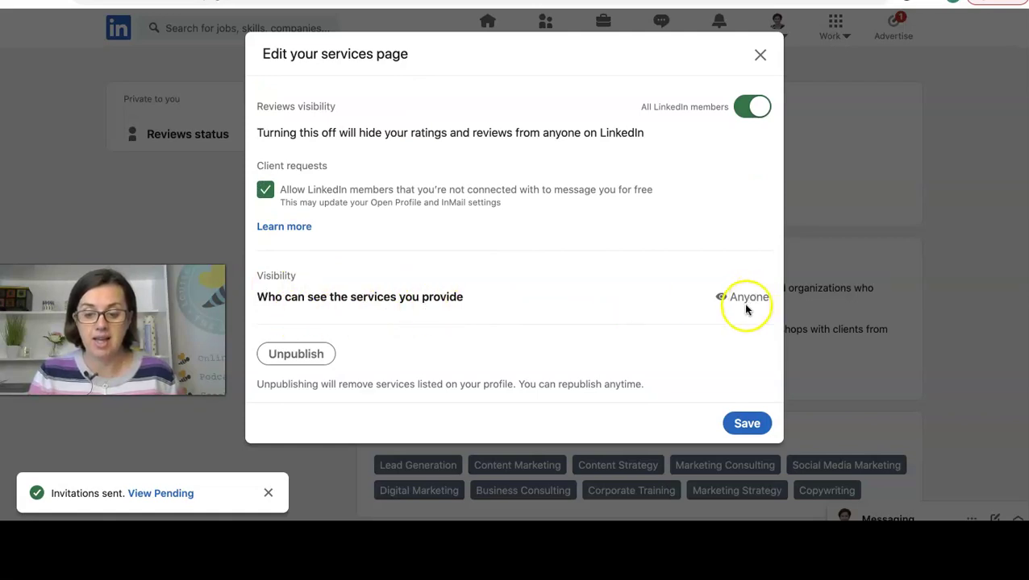
pyautogui.click(748, 424)
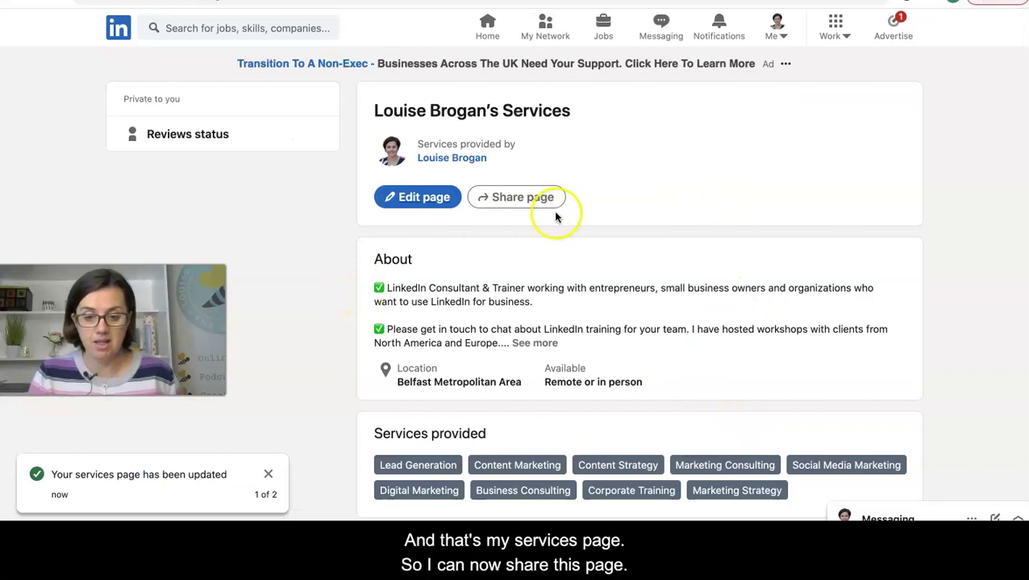
# Start sharing the services page in a post and review the suggested text
pyautogui.click(541, 198)
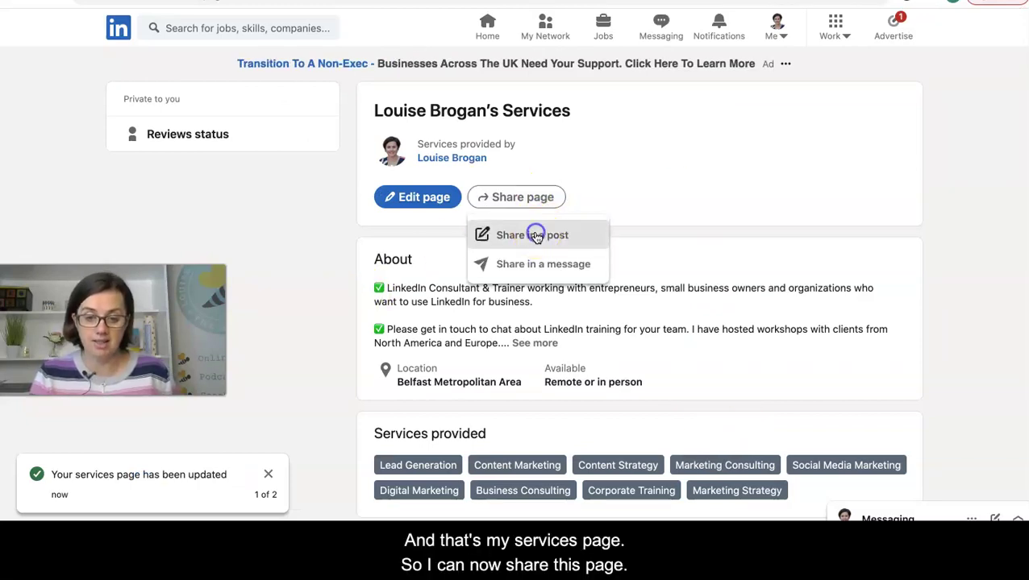
pyautogui.click(535, 234)
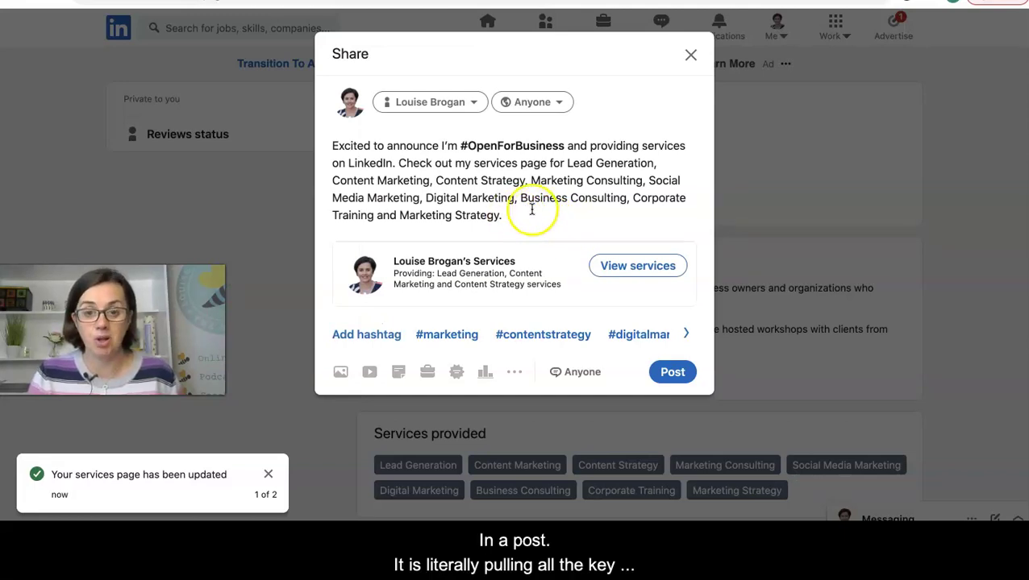
pyautogui.scroll(-1, 524, 223)
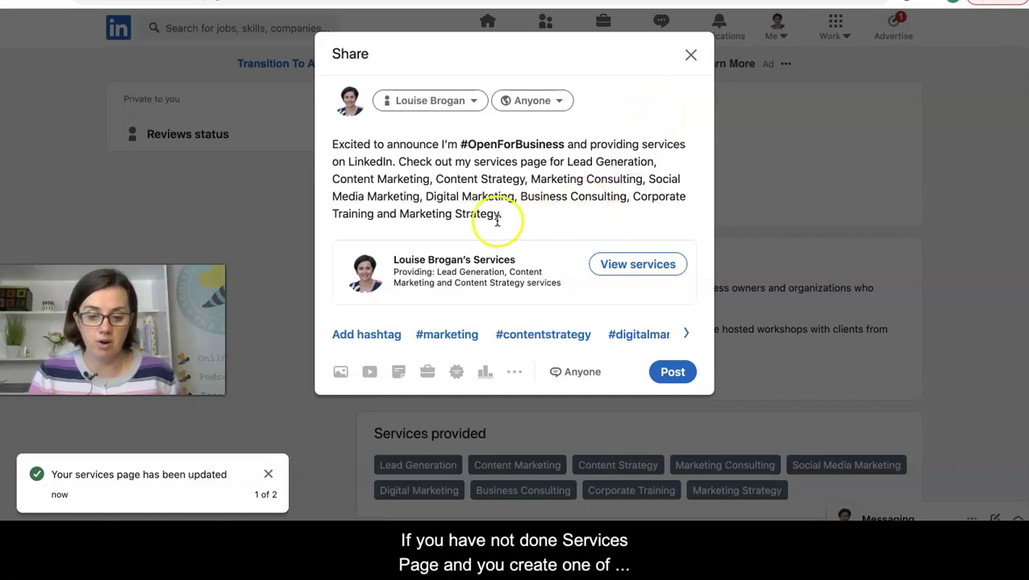
# Space out the post text with blank lines before "Check out my services page for" and before the list of services
pyautogui.click(397, 161)
pyautogui.press('Return')
pyautogui.press('Return')
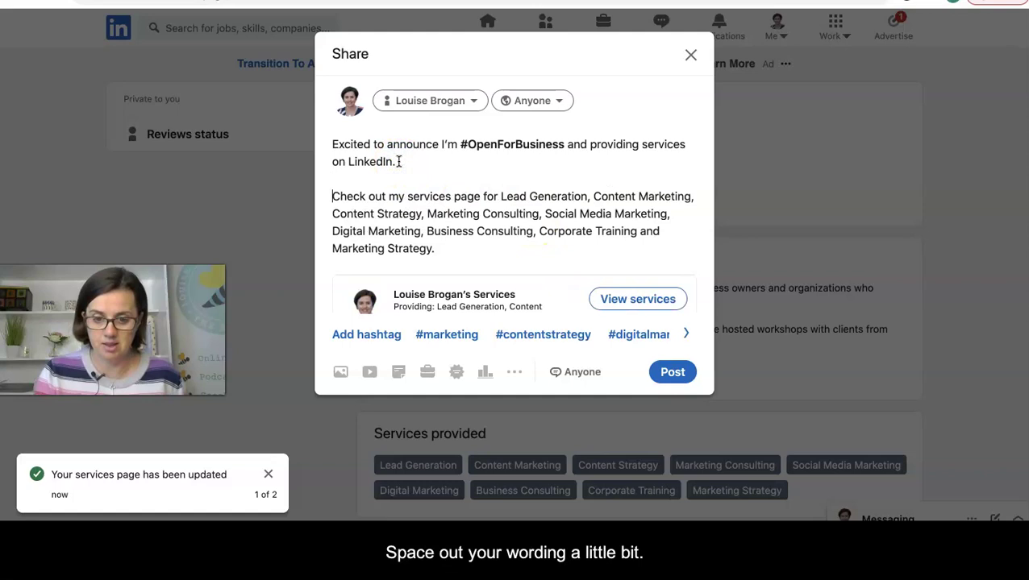
pyautogui.click(500, 195)
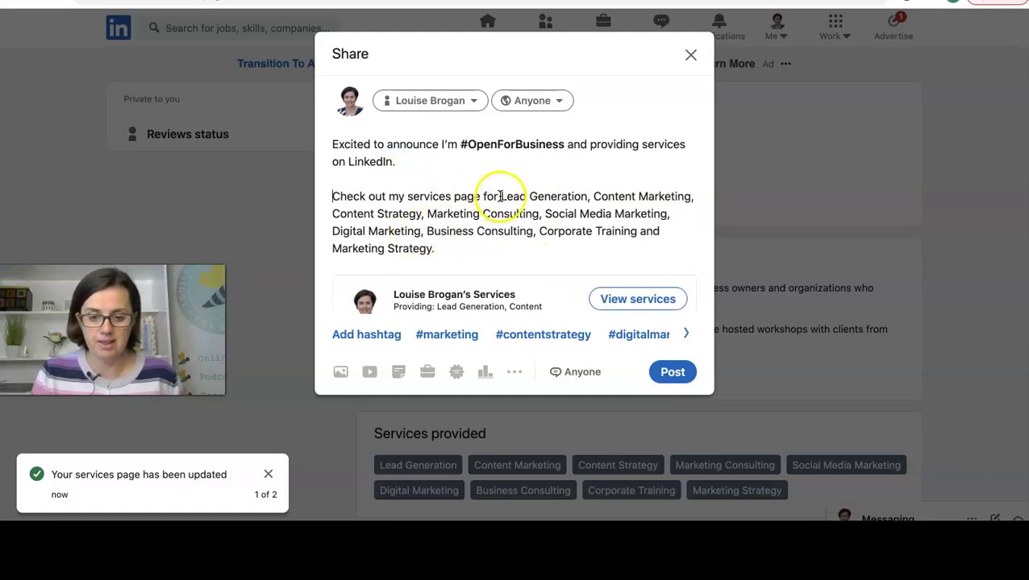
pyautogui.press('Return')
pyautogui.press('Return')
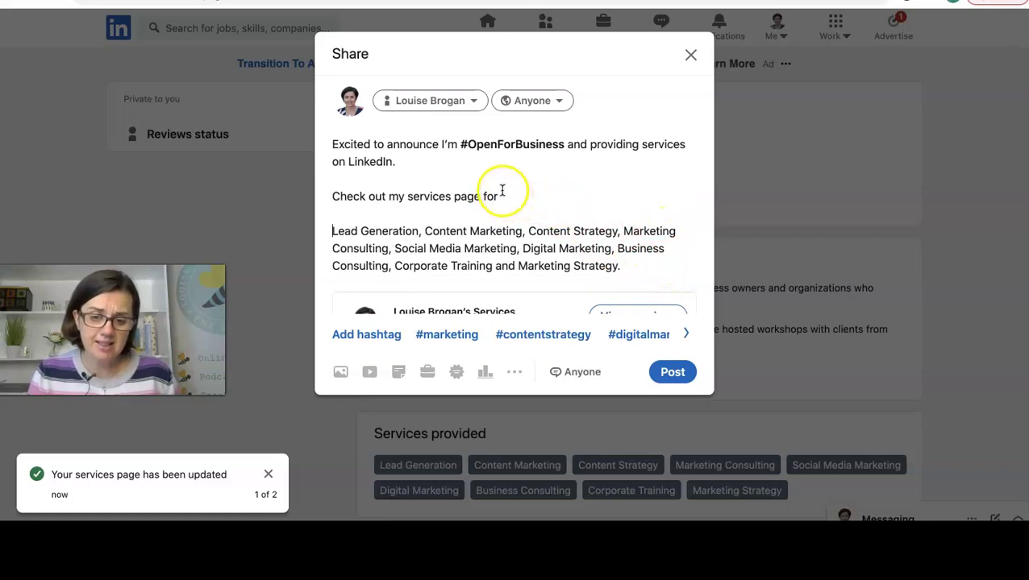
pyautogui.click(630, 266)
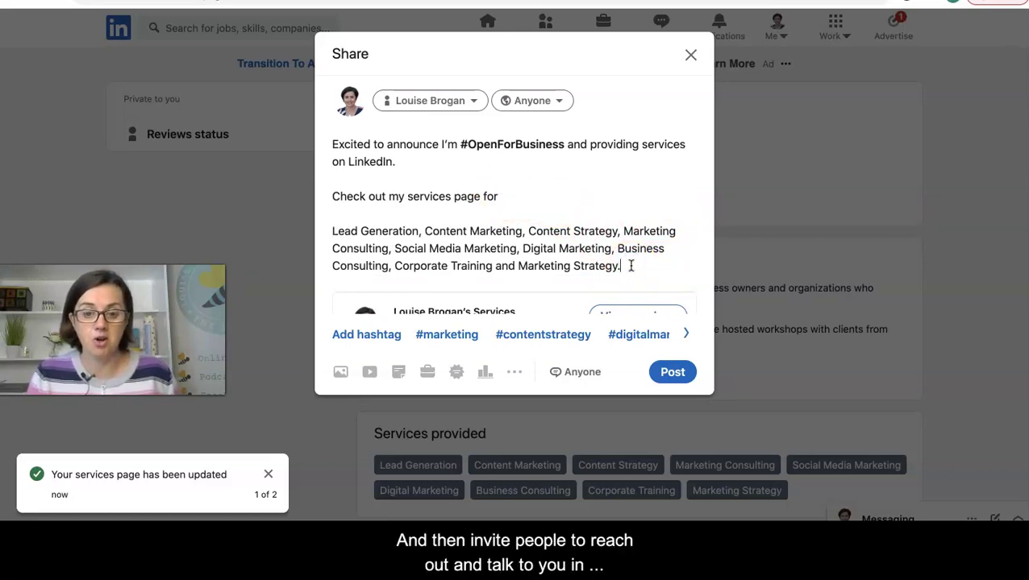
# Check the services card at the end of the post and discard the draft
pyautogui.scroll(-2, 611, 284)
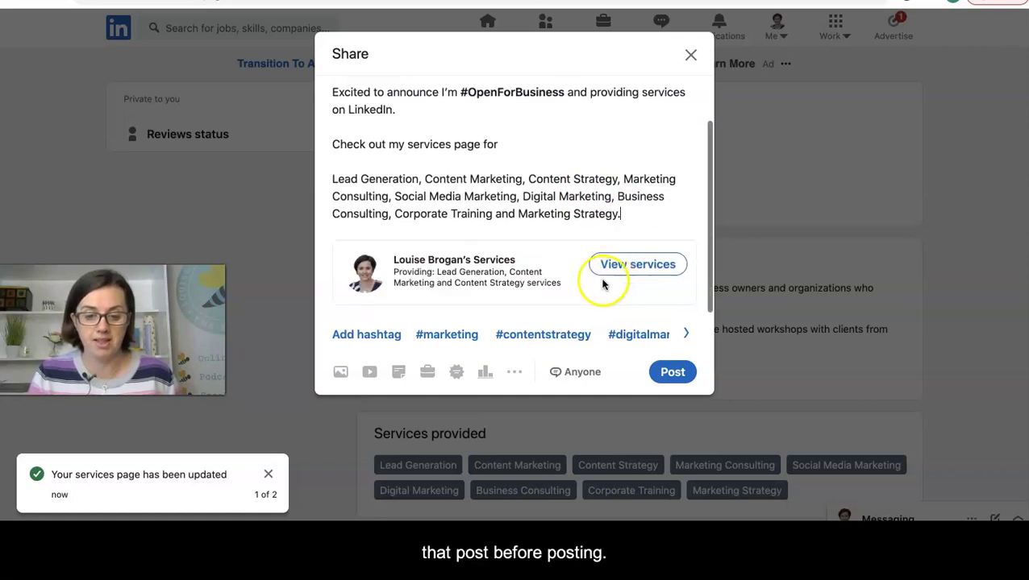
pyautogui.click(692, 54)
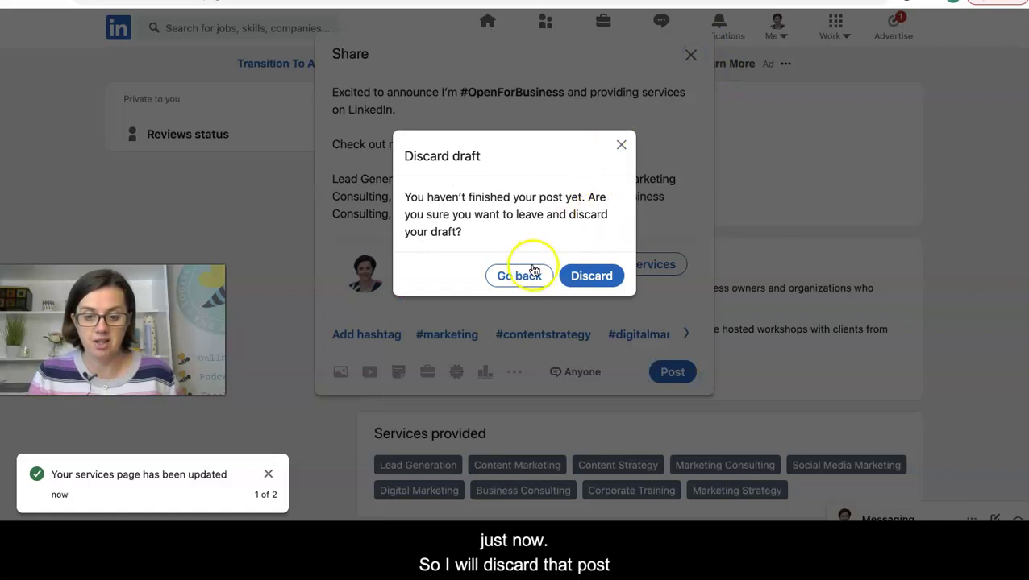
pyautogui.click(589, 277)
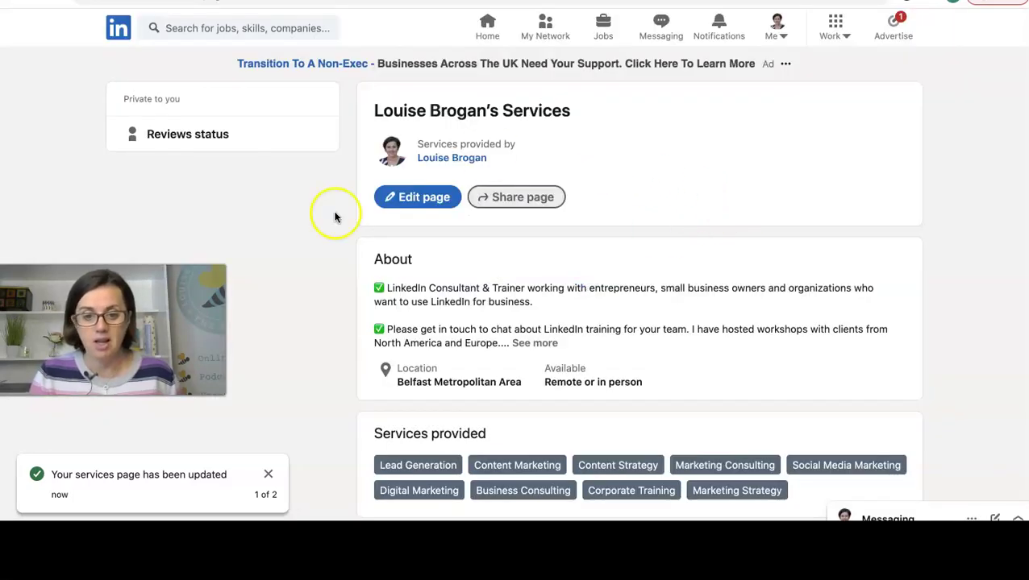
# Open the LI Service Provider Group from the network's groups and show its full member list
pyautogui.click(486, 26)
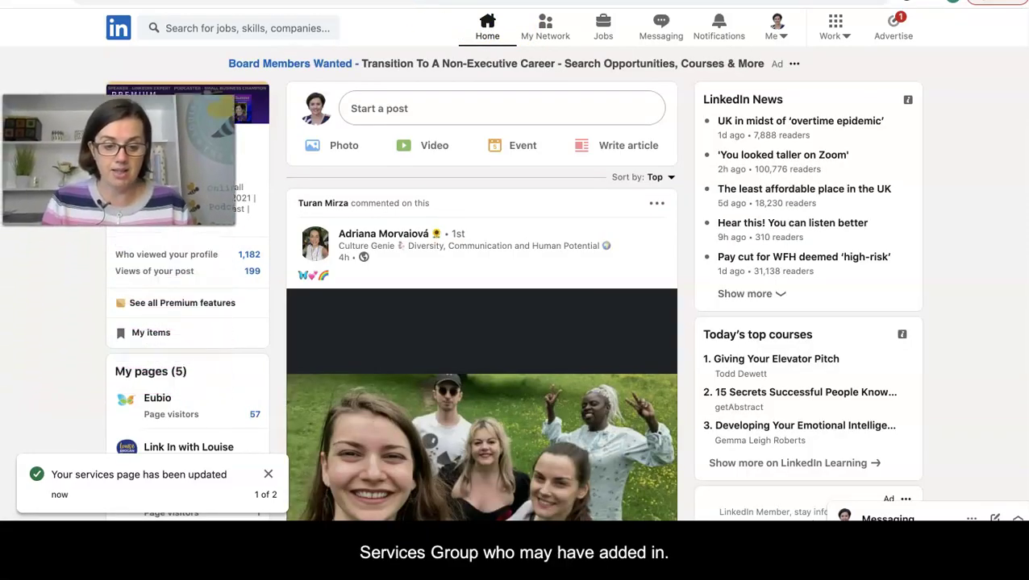
pyautogui.click(545, 28)
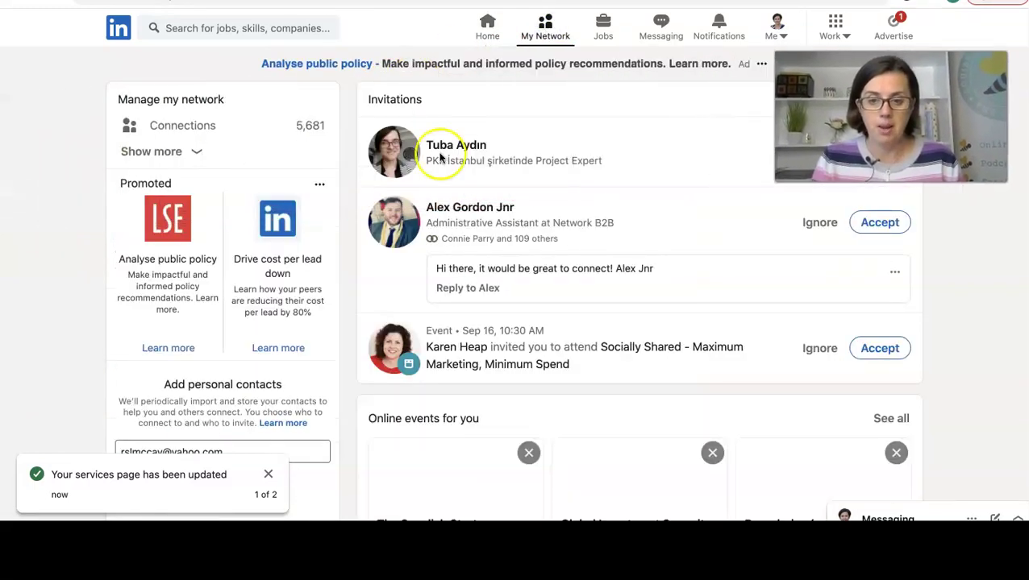
pyautogui.click(176, 152)
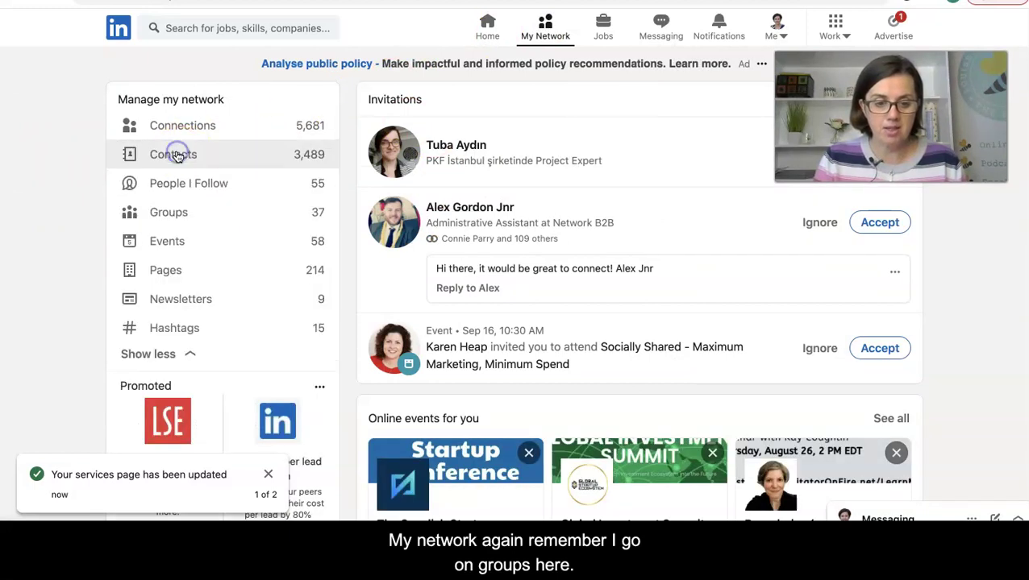
pyautogui.click(172, 215)
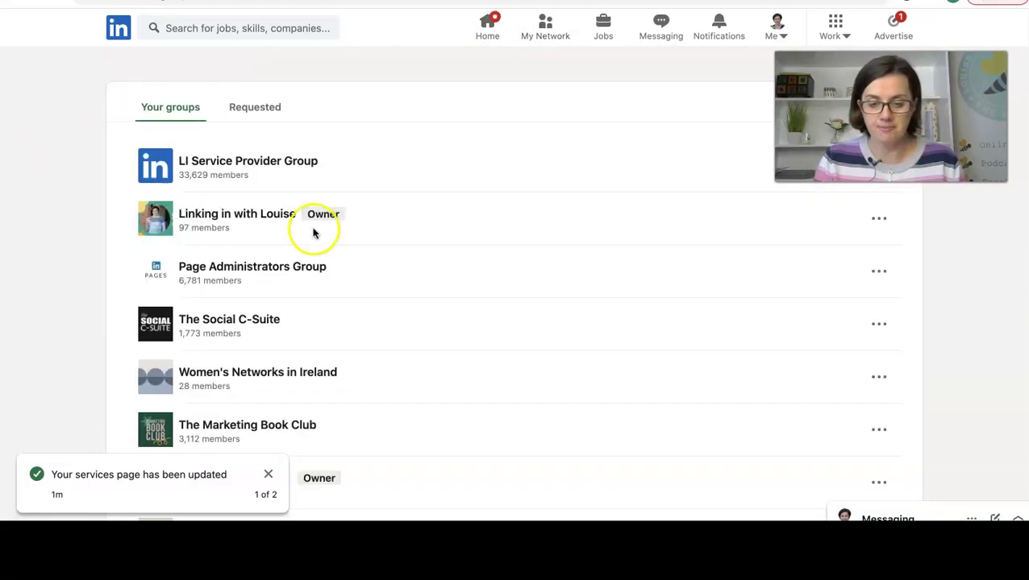
pyautogui.click(260, 162)
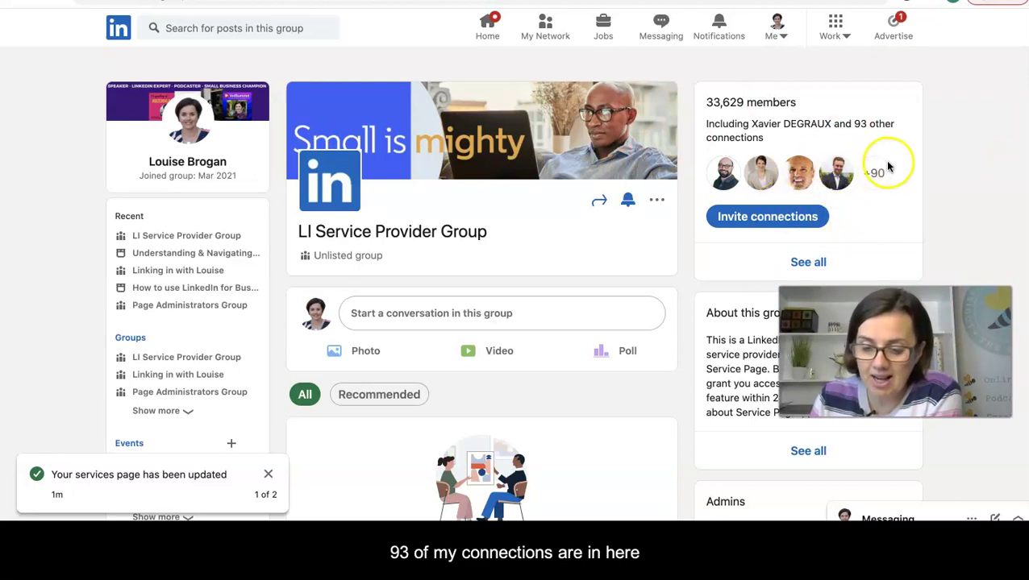
pyautogui.click(803, 266)
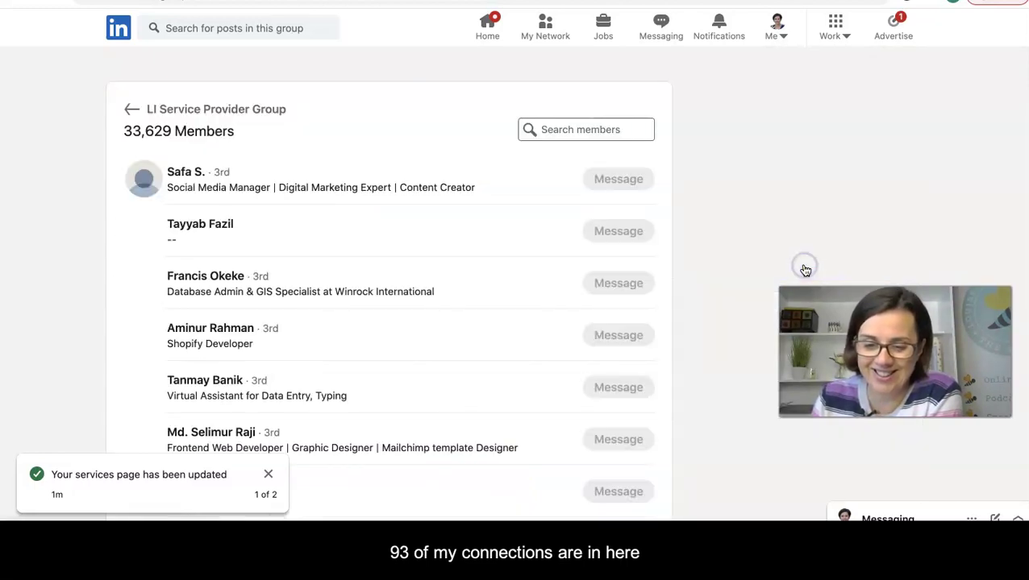
# Look through the LI Service Provider Group's member list for someone who is likely to show their services
pyautogui.scroll(-2, 447, 353)
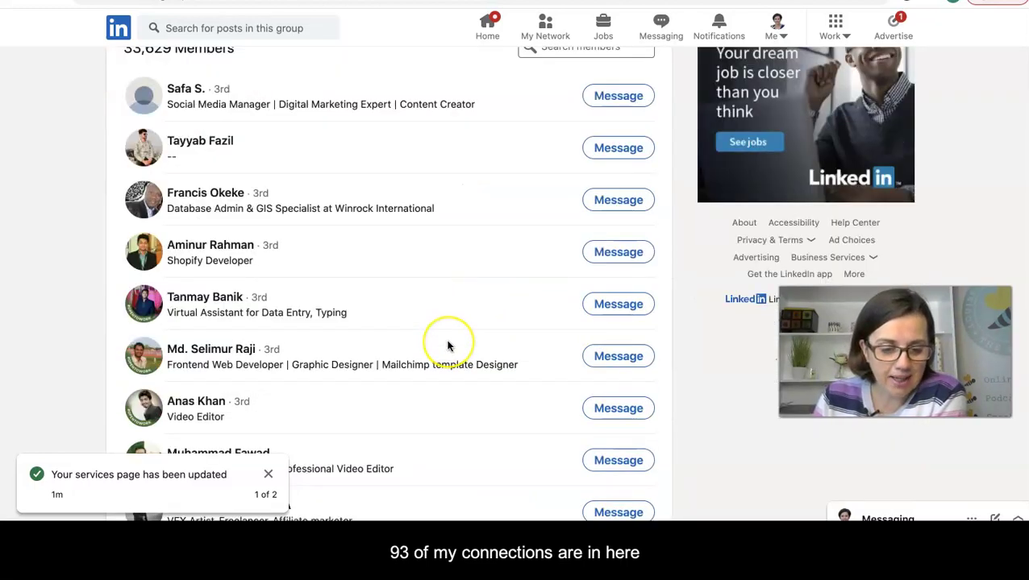
pyautogui.scroll(-5, 449, 347)
pyautogui.scroll(-5, 449, 346)
pyautogui.scroll(-4, 449, 346)
pyautogui.scroll(-5, 449, 346)
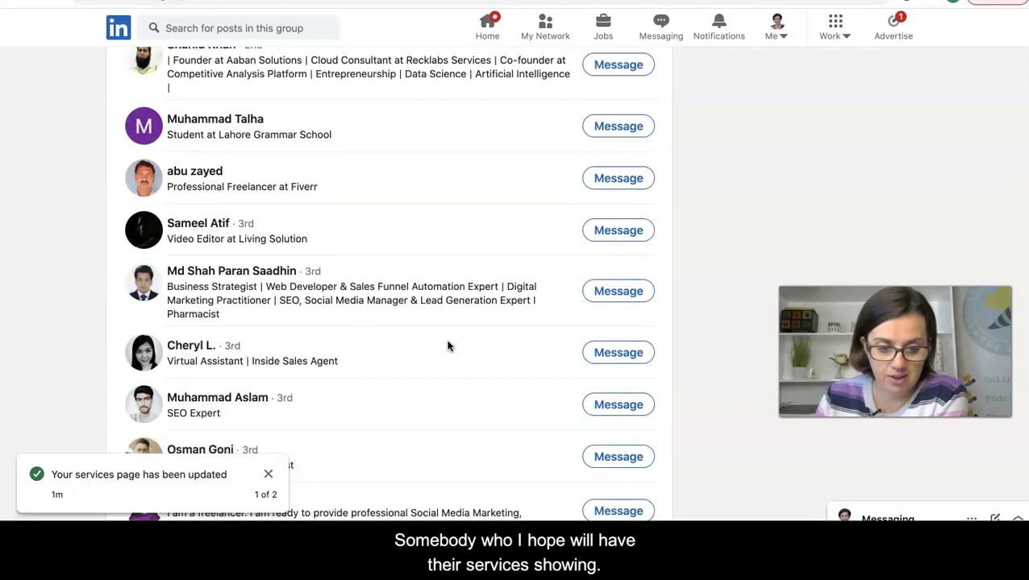
pyautogui.scroll(-4, 449, 346)
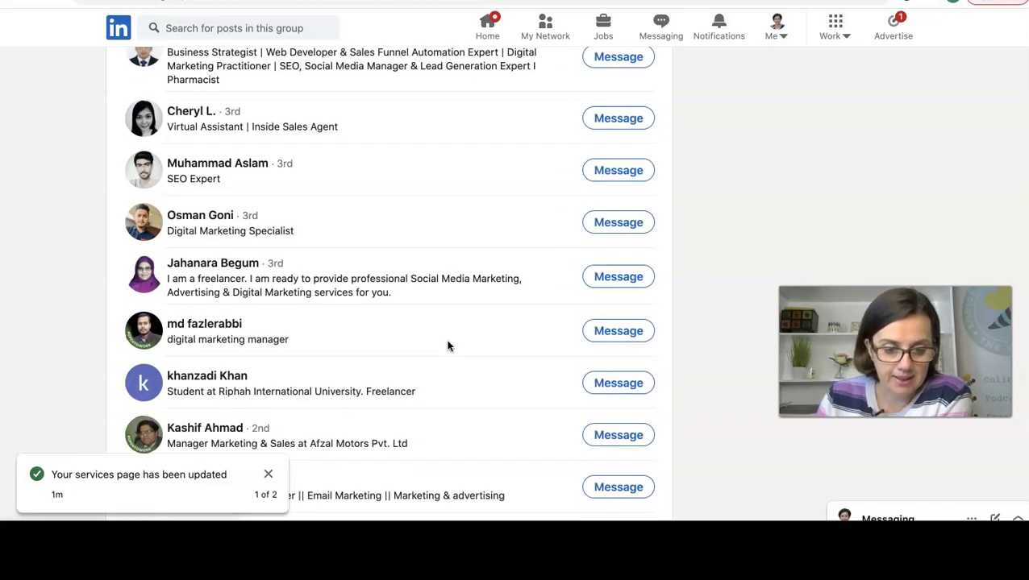
pyautogui.scroll(-4, 449, 347)
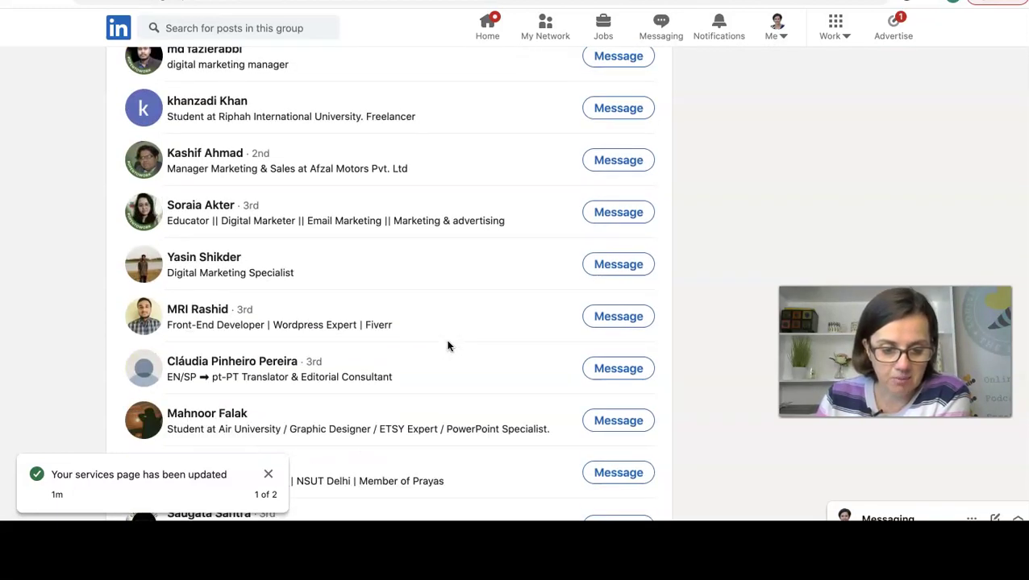
pyautogui.scroll(-6, 449, 347)
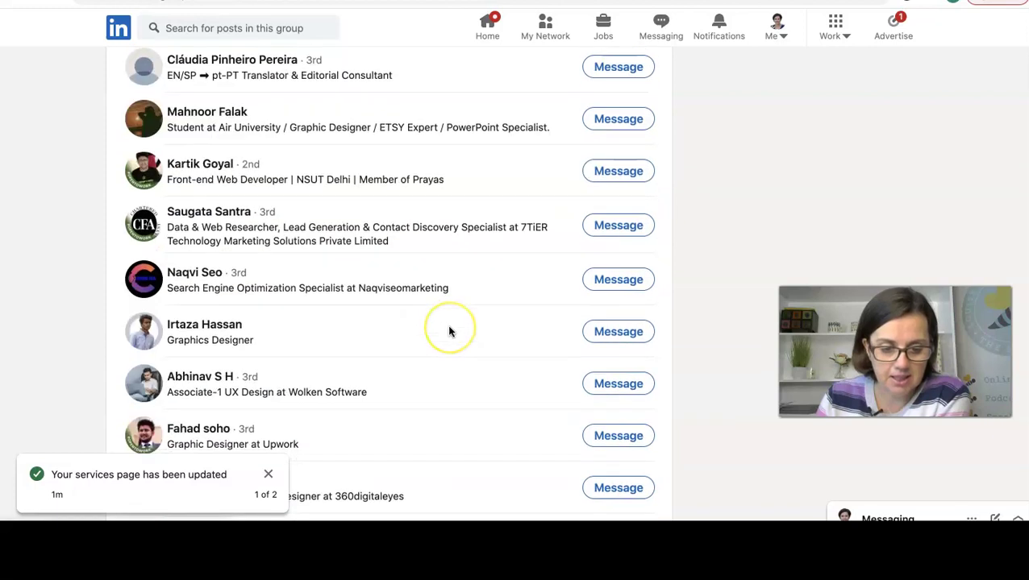
pyautogui.scroll(-6, 449, 332)
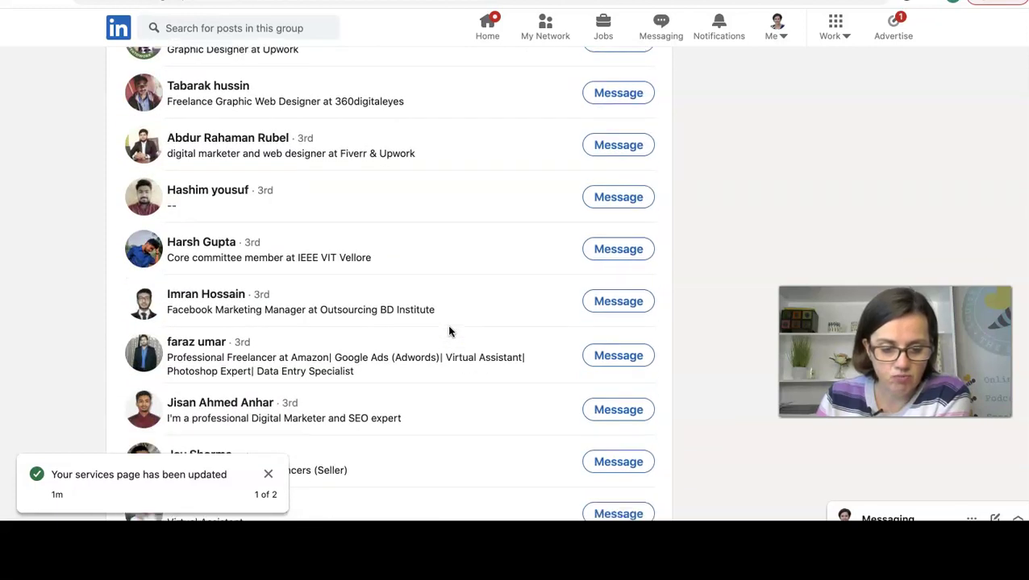
# Open the profile of a Fiverr freelancer from the member list and check the profile and job preferences for offered services
pyautogui.click(253, 143)
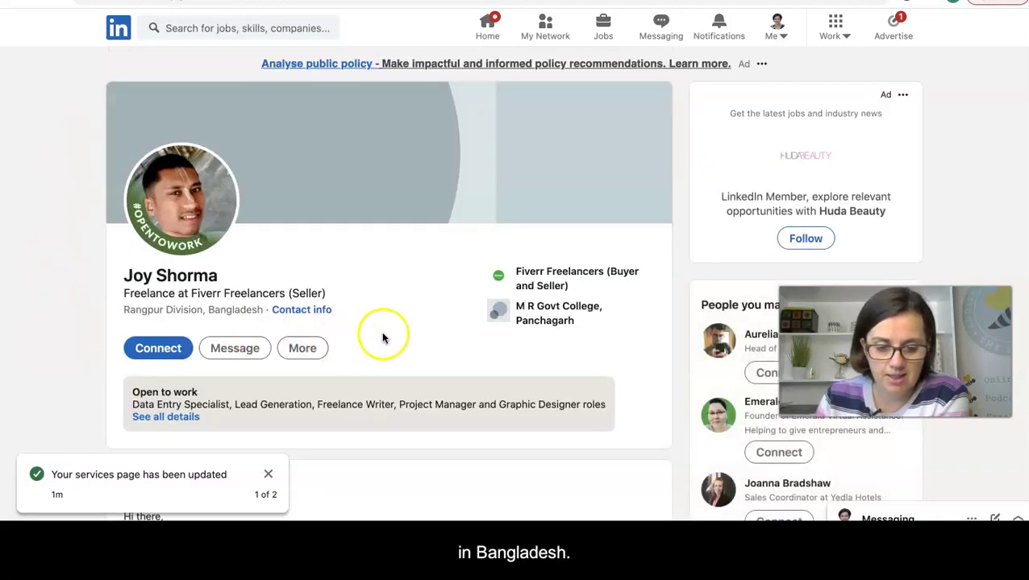
pyautogui.scroll(-3, 419, 340)
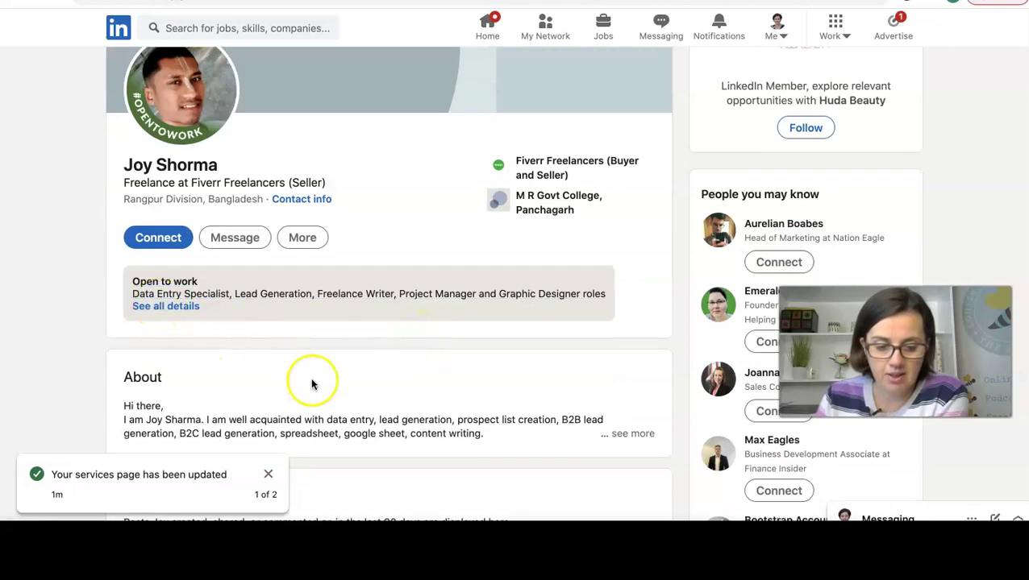
pyautogui.scroll(-5, 311, 377)
pyautogui.scroll(3, 202, 280)
pyautogui.click(164, 226)
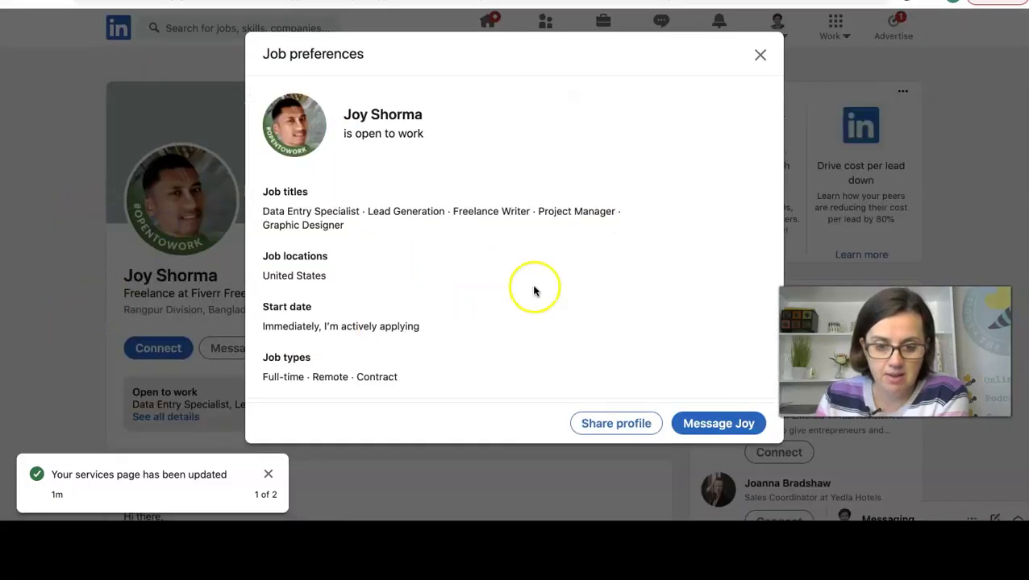
pyautogui.click(762, 57)
pyautogui.scroll(-3, 484, 368)
pyautogui.scroll(4, 487, 371)
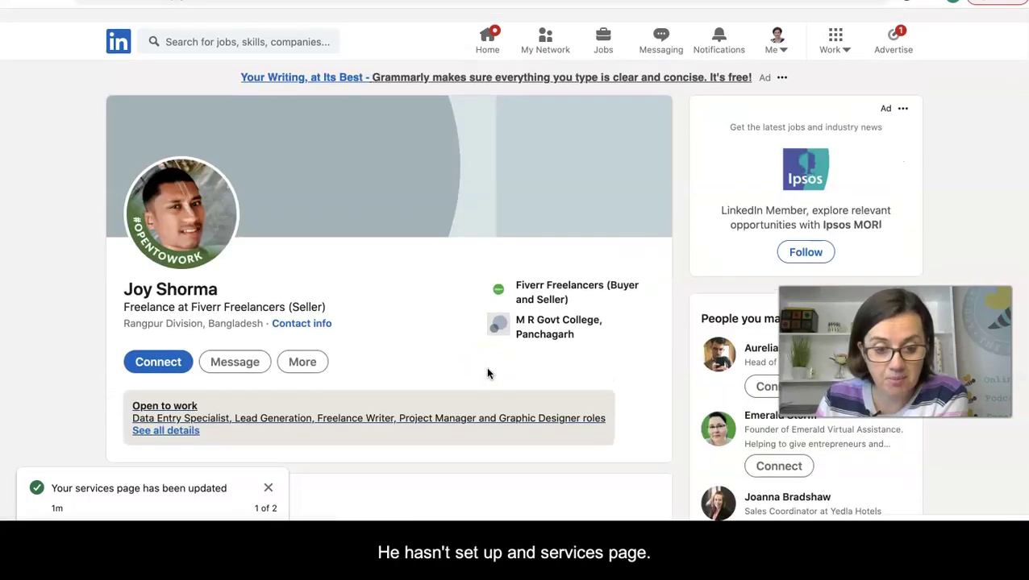
pyautogui.scroll(-1, 487, 373)
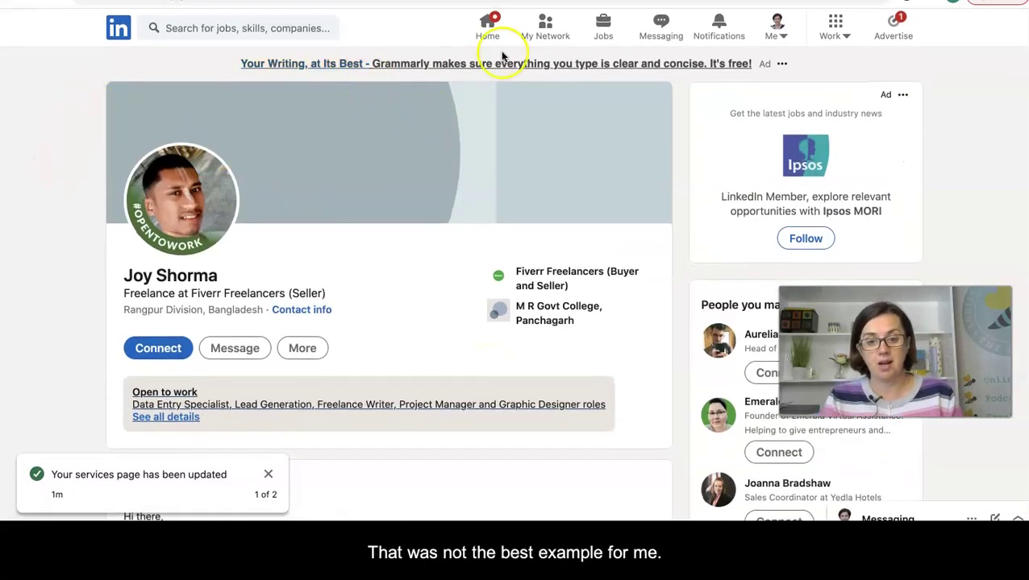
# Return to the LI Service Provider Group through the network's groups and show its full member list
pyautogui.click(545, 29)
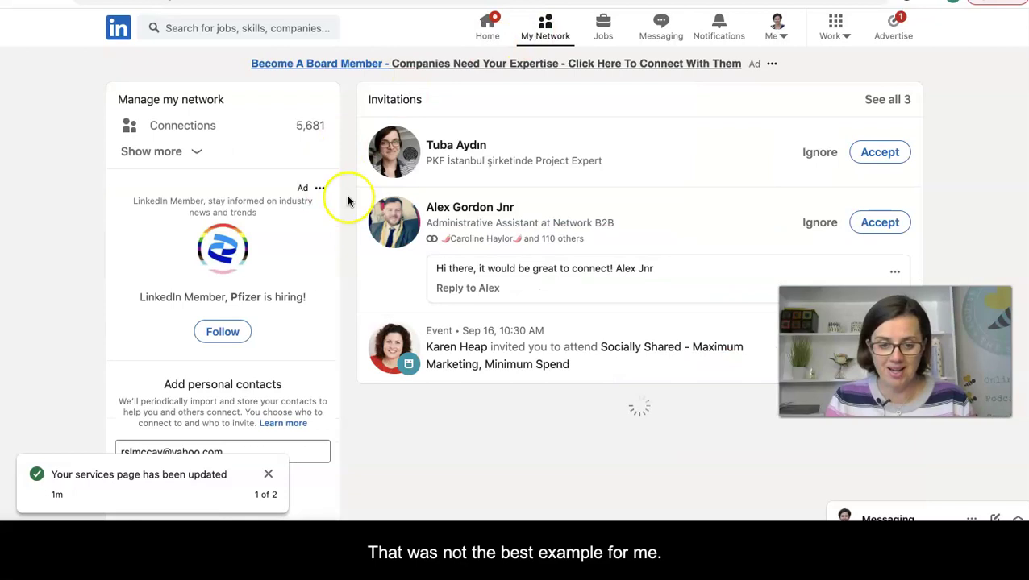
pyautogui.click(159, 152)
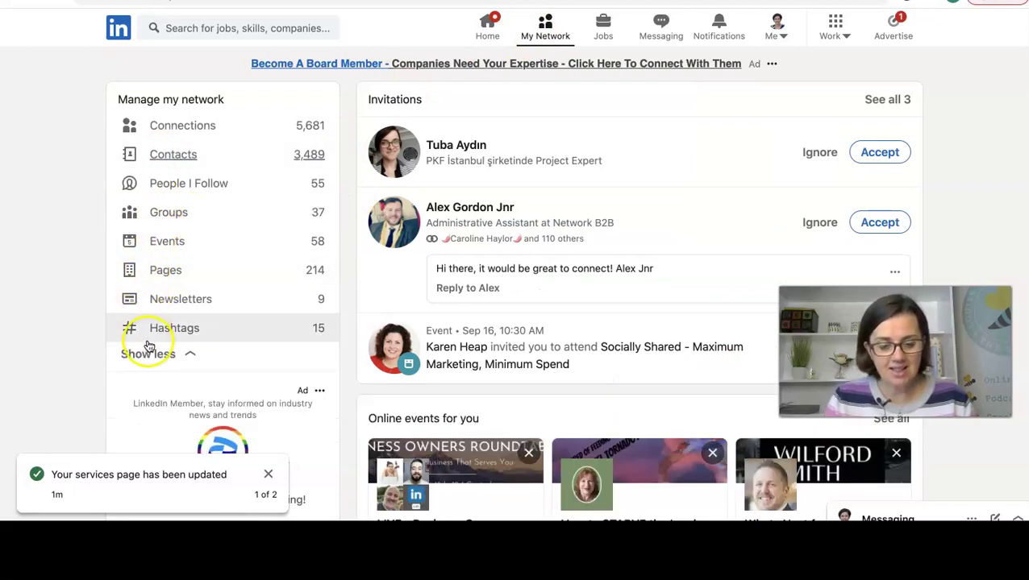
pyautogui.click(184, 218)
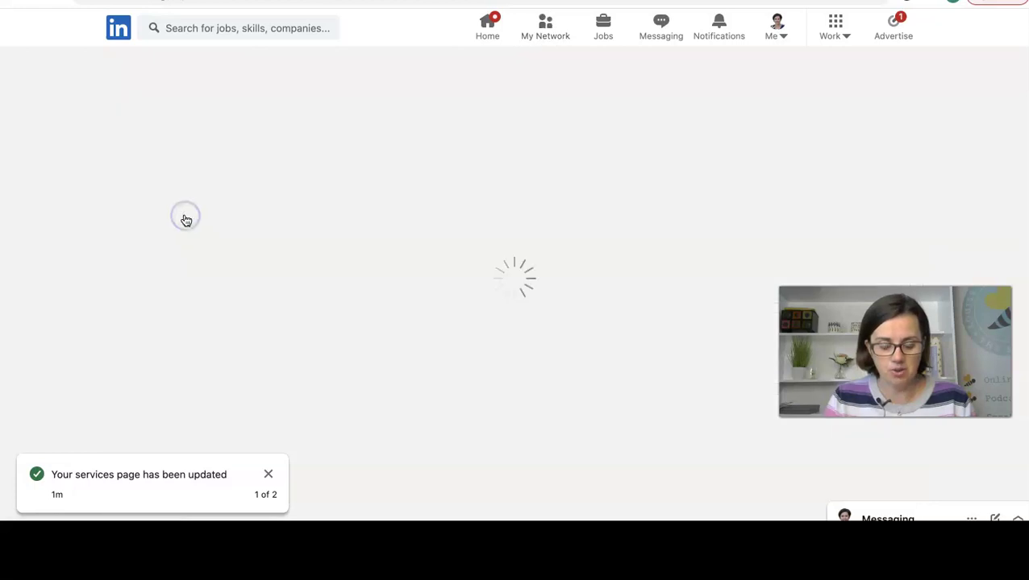
pyautogui.click(282, 163)
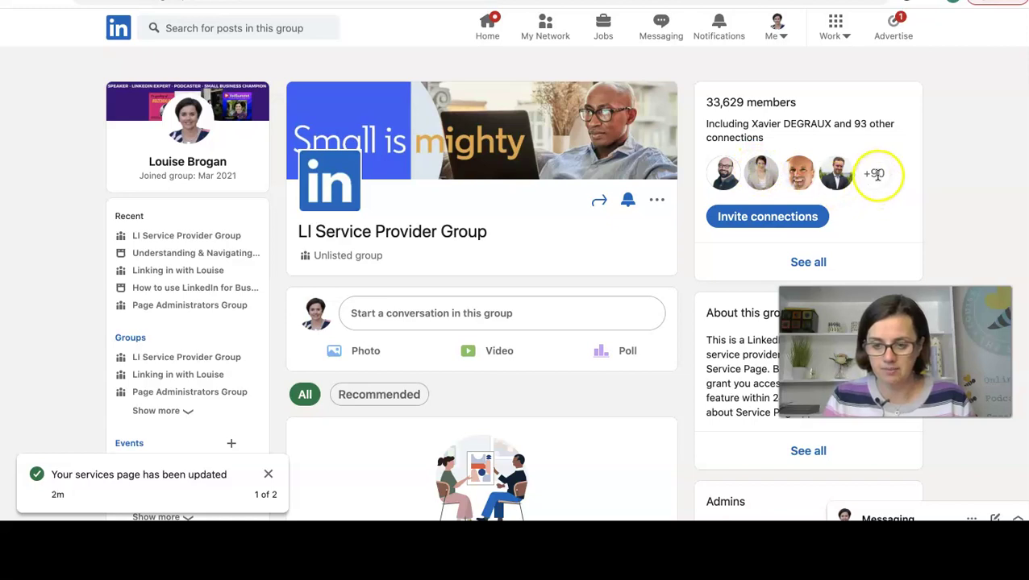
pyautogui.click(804, 260)
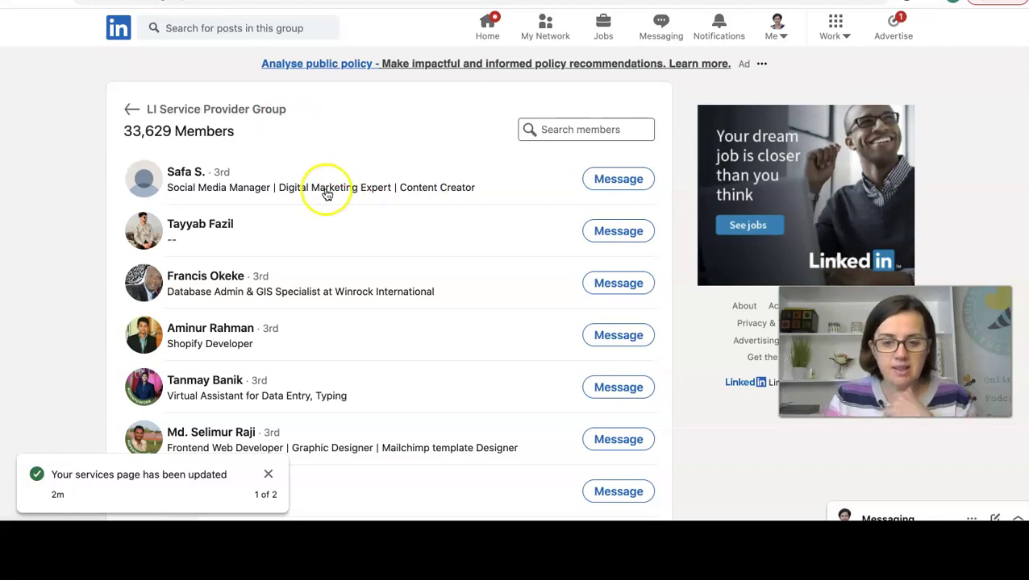
# Search down the group's member list for a first-degree connection who provides services
pyautogui.scroll(-5, 296, 294)
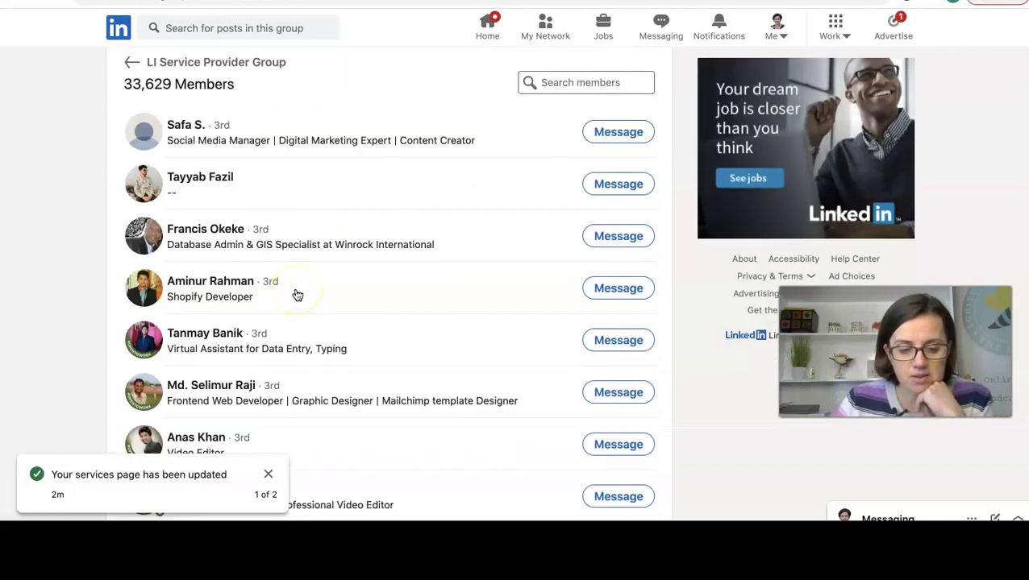
pyautogui.scroll(-4, 295, 295)
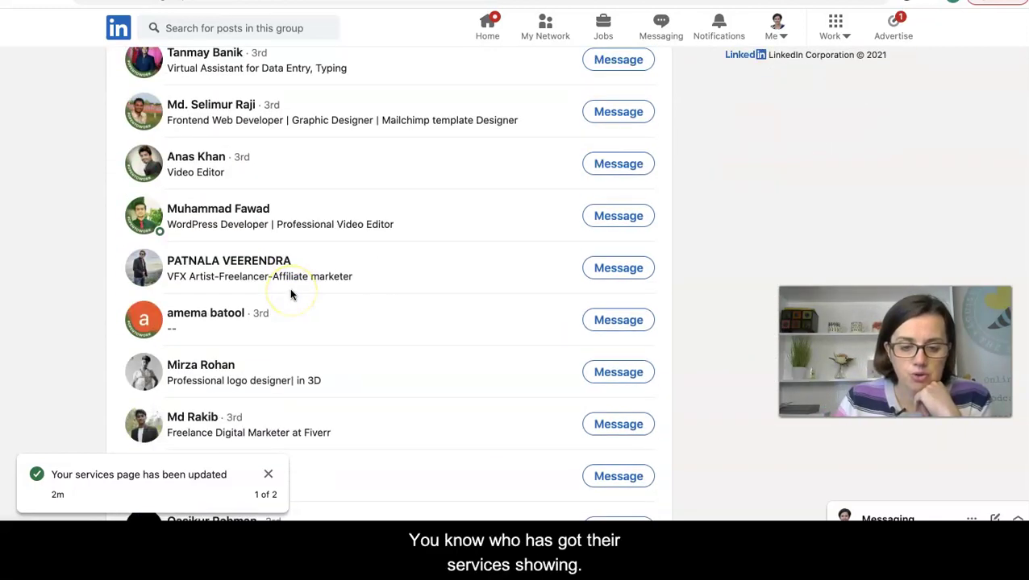
pyautogui.scroll(-15, 291, 295)
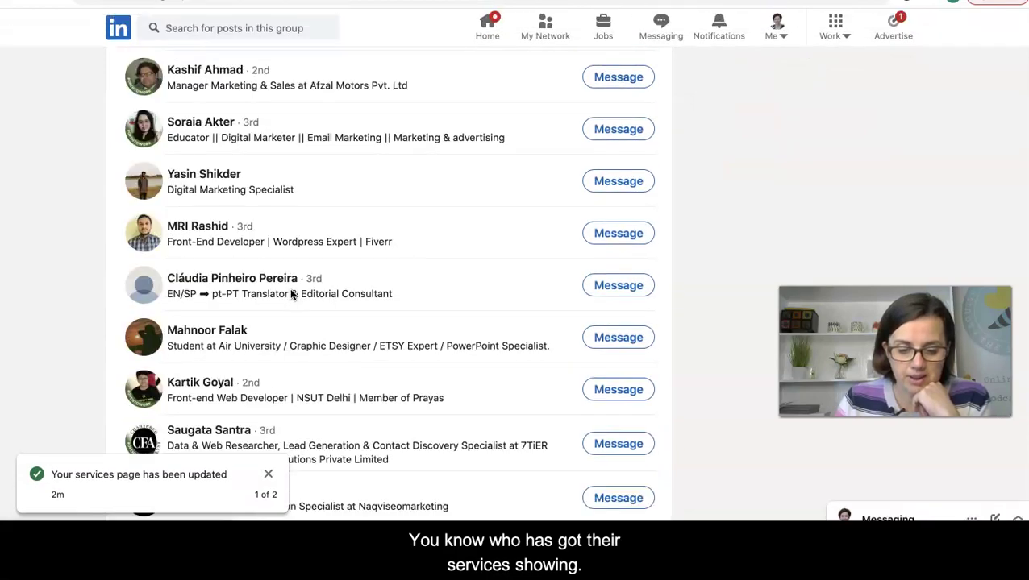
pyautogui.scroll(-15, 291, 295)
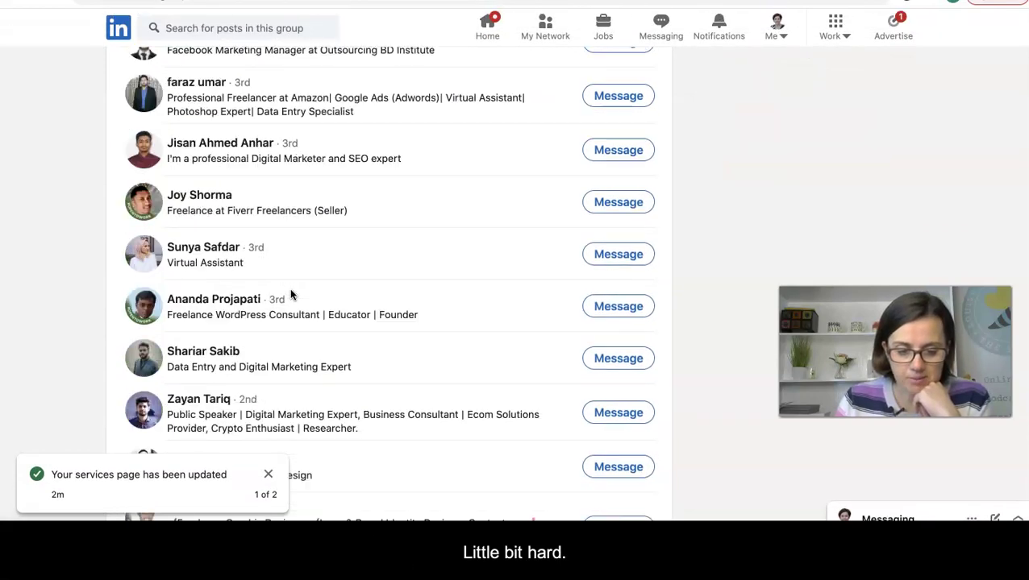
pyautogui.scroll(-9, 291, 295)
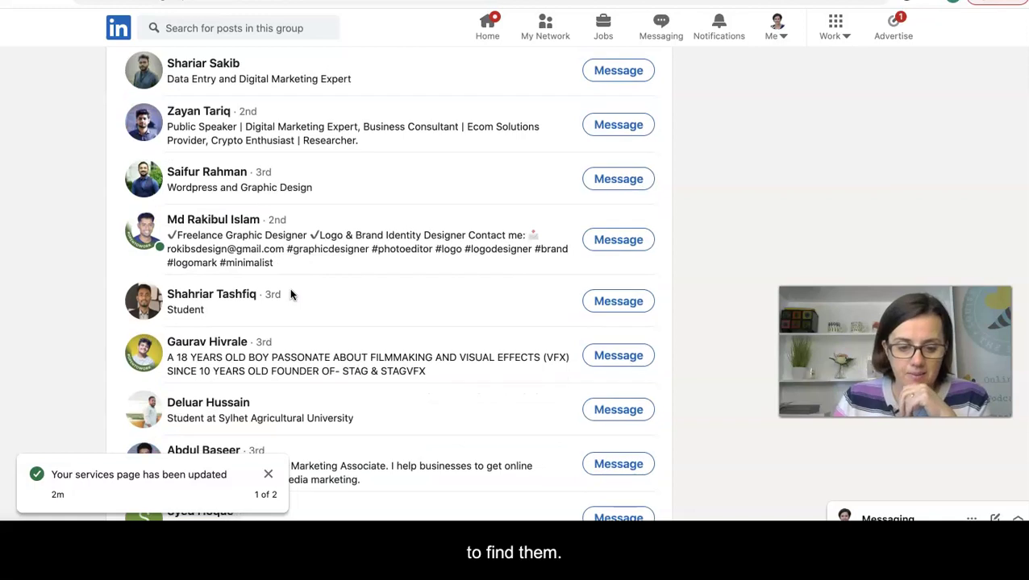
pyautogui.scroll(-1, 284, 293)
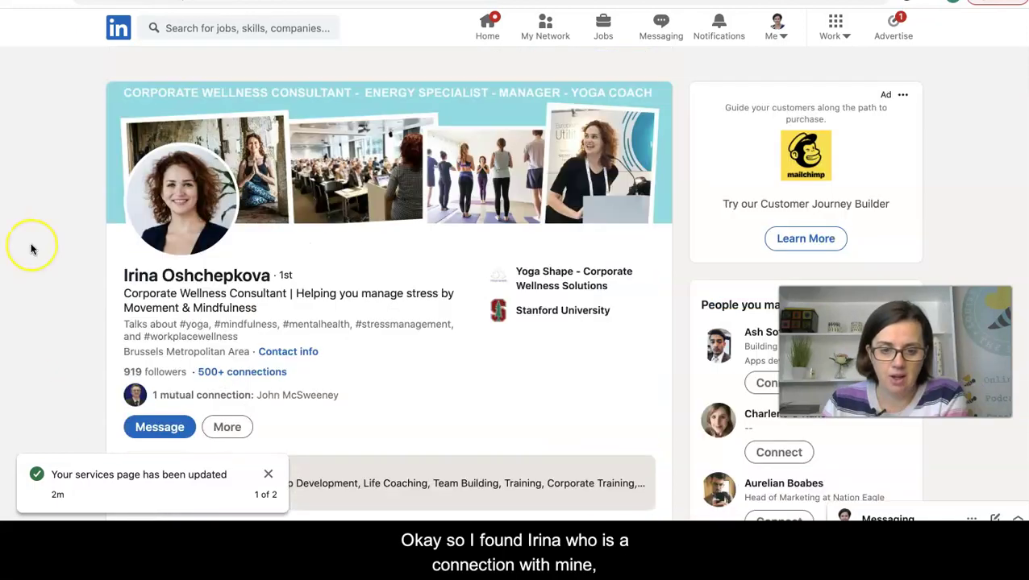
# Open the corporate wellness consultant's services page from the profile's Providing services section and expand the full About text
pyautogui.scroll(-3, 31, 250)
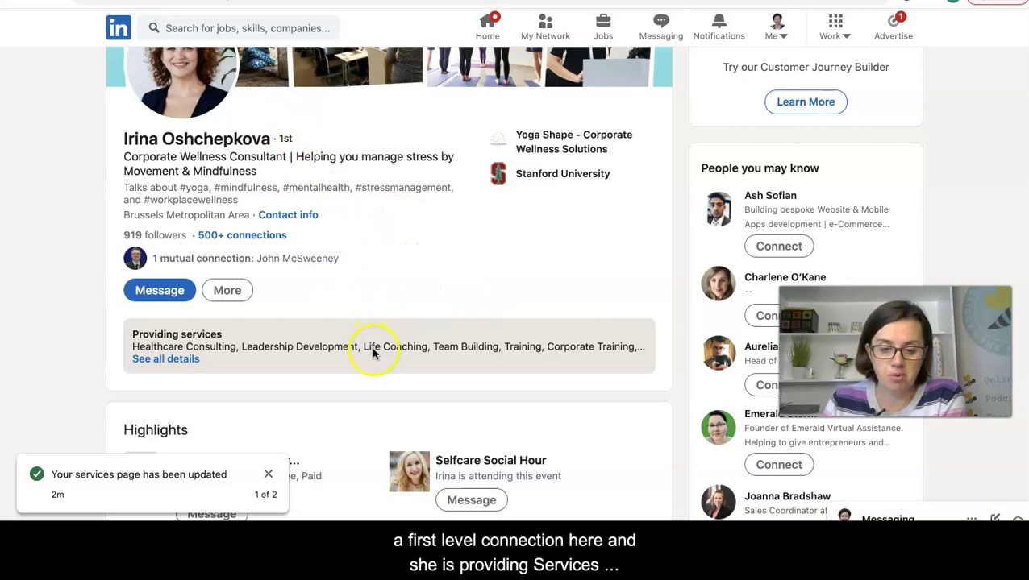
pyautogui.click(283, 347)
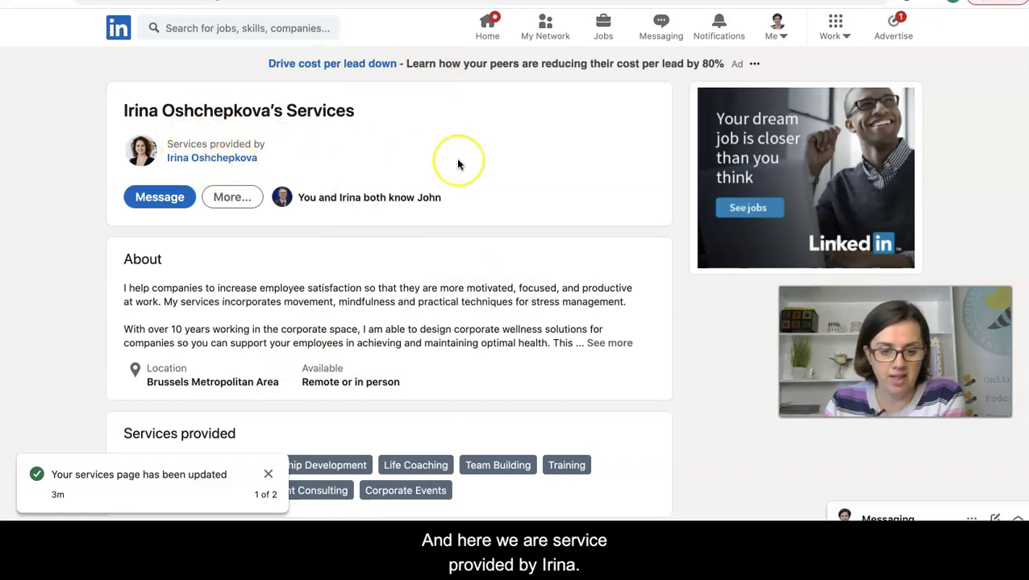
pyautogui.click(609, 344)
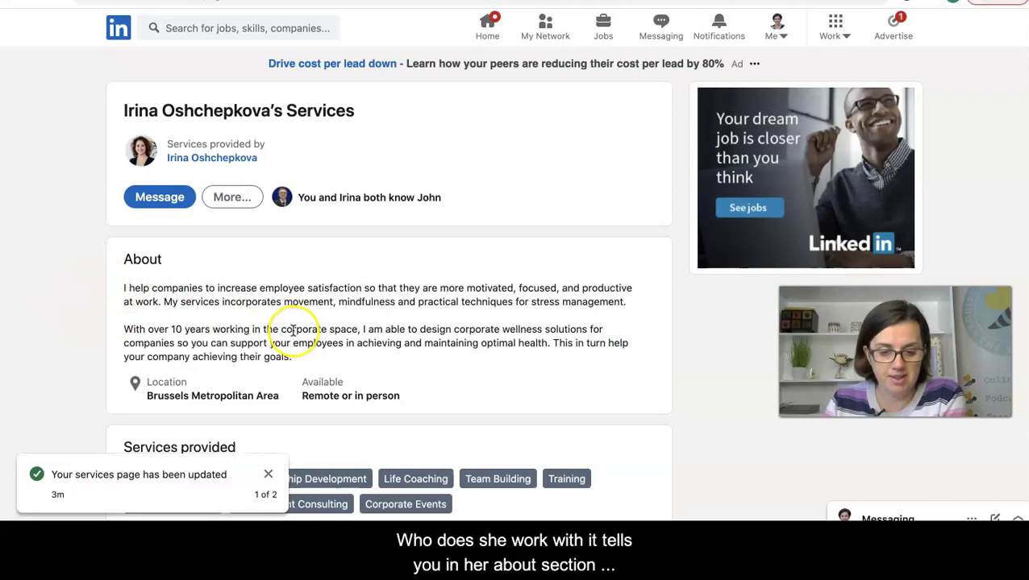
# Dismiss both notifications covering the consultant's provided services and check which additional actions the services page offers
pyautogui.scroll(-1, 293, 331)
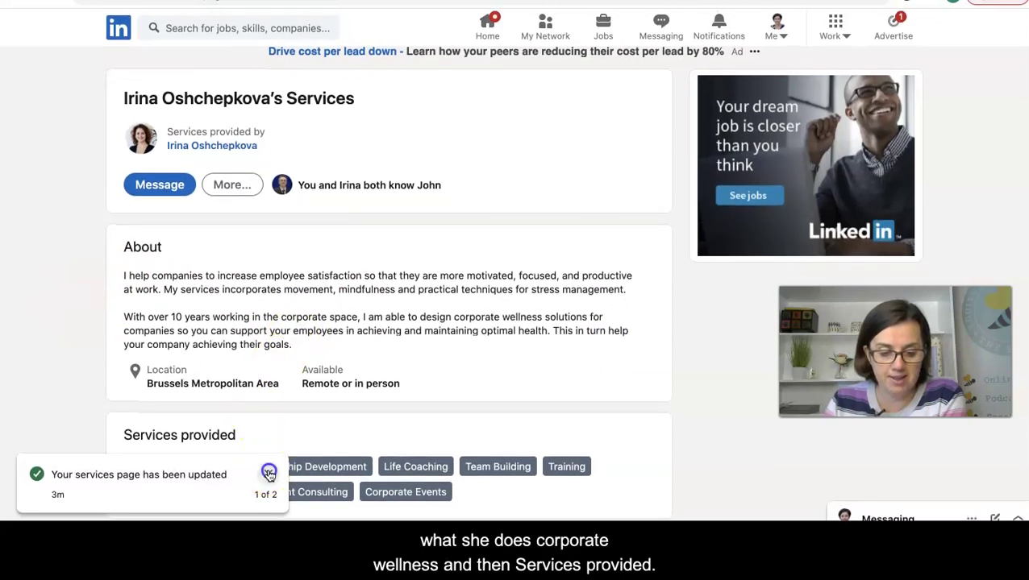
pyautogui.click(269, 476)
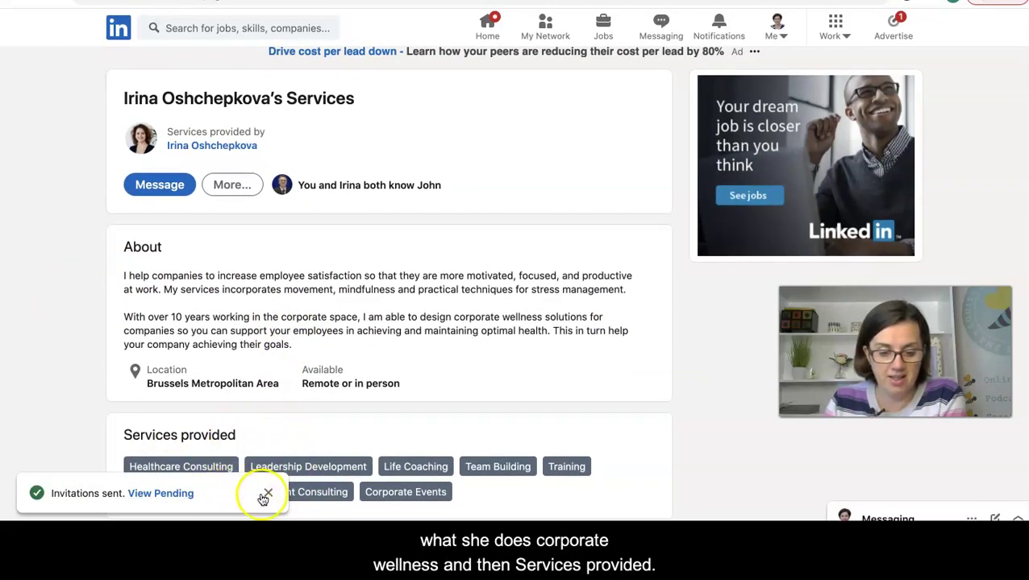
pyautogui.click(269, 493)
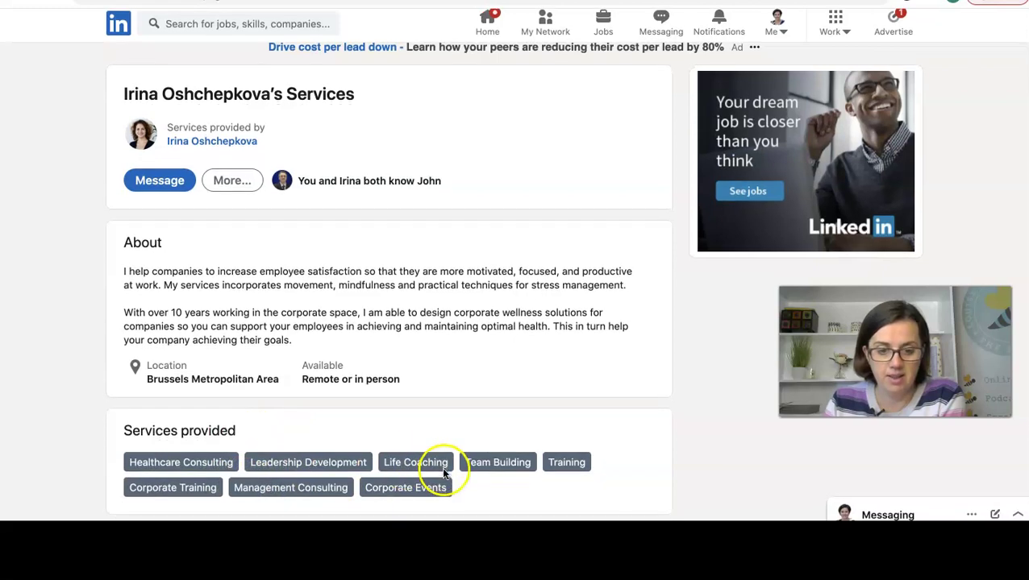
pyautogui.click(230, 185)
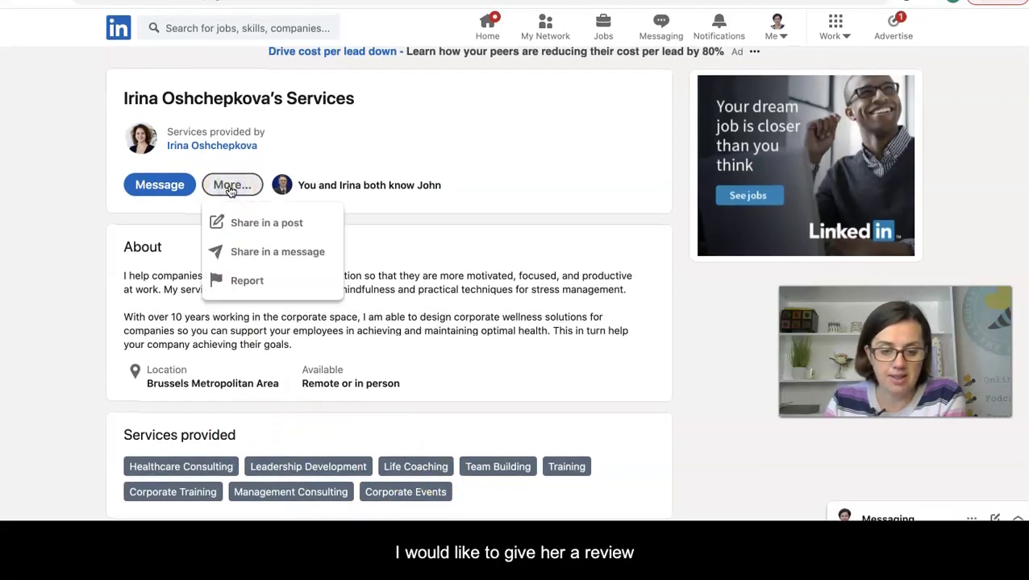
pyautogui.click(537, 179)
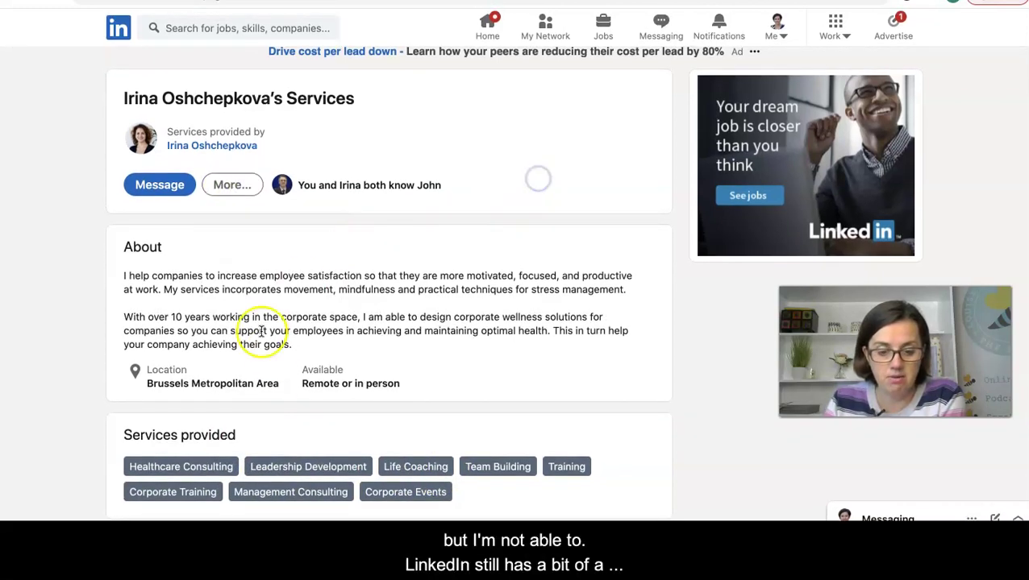
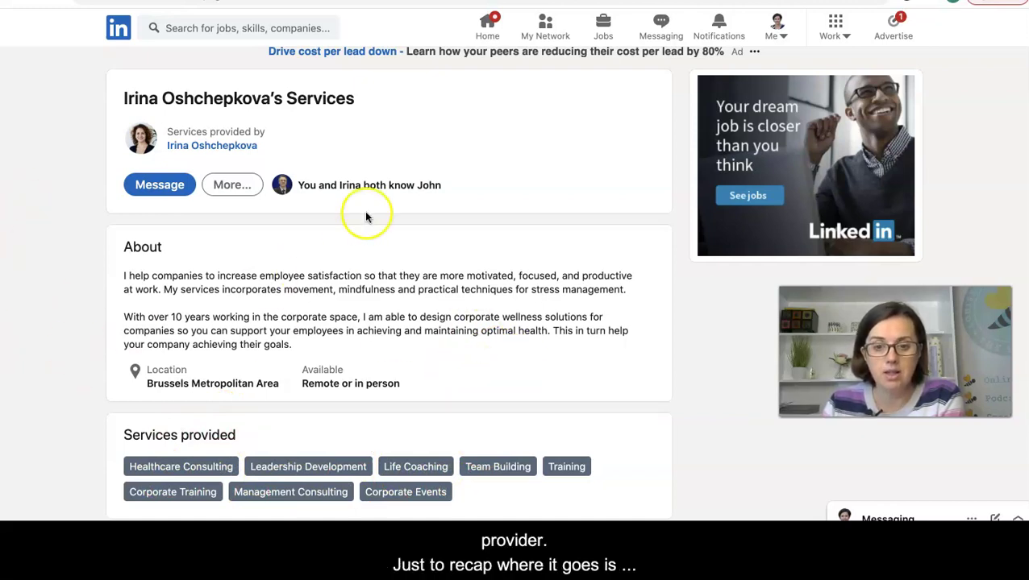
# Go to your own profile from the home feed and open your services page from the Providing services section
pyautogui.click(489, 24)
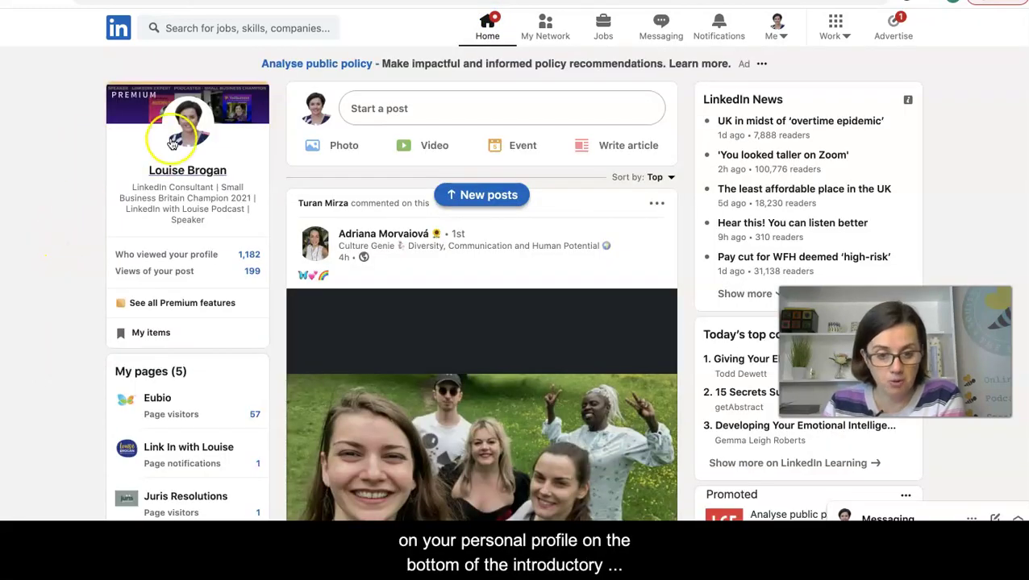
pyautogui.click(172, 143)
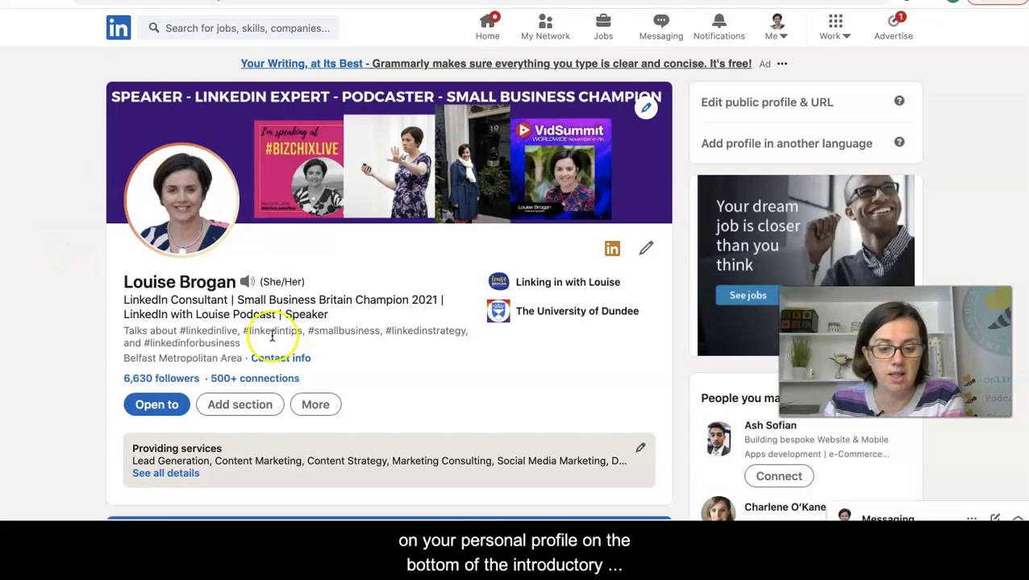
pyautogui.click(533, 471)
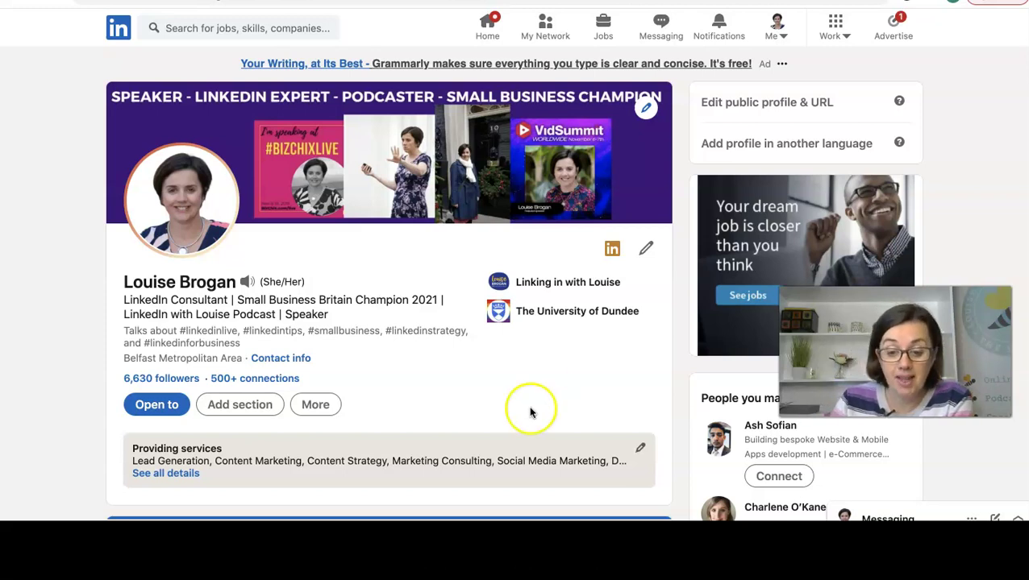
pyautogui.click(501, 461)
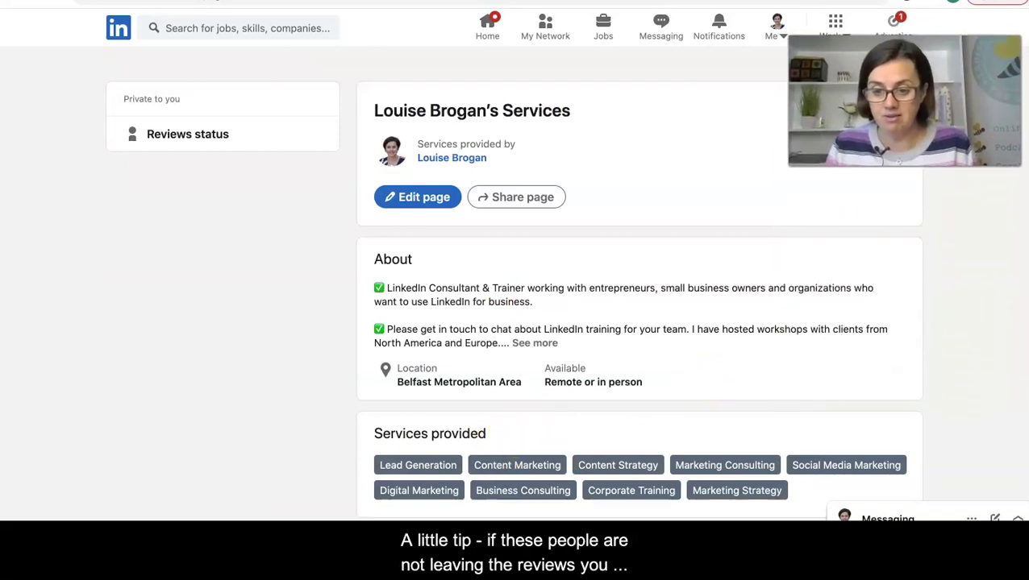
# Examine the services page's Reviews section and the pending requests under Reviews status, and return to the home feed
pyautogui.scroll(-2, 742, 338)
pyautogui.scroll(-4, 741, 338)
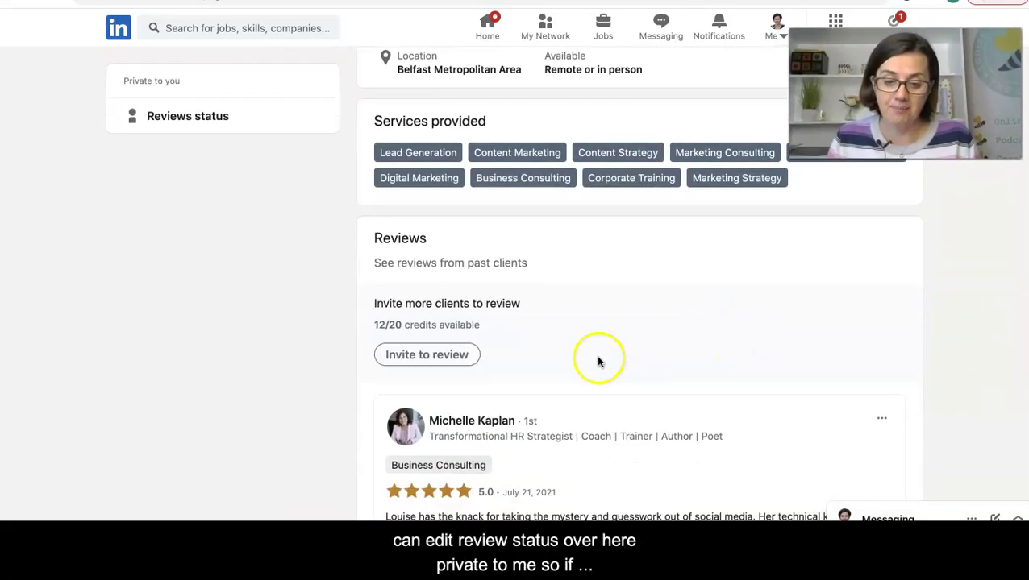
pyautogui.click(196, 120)
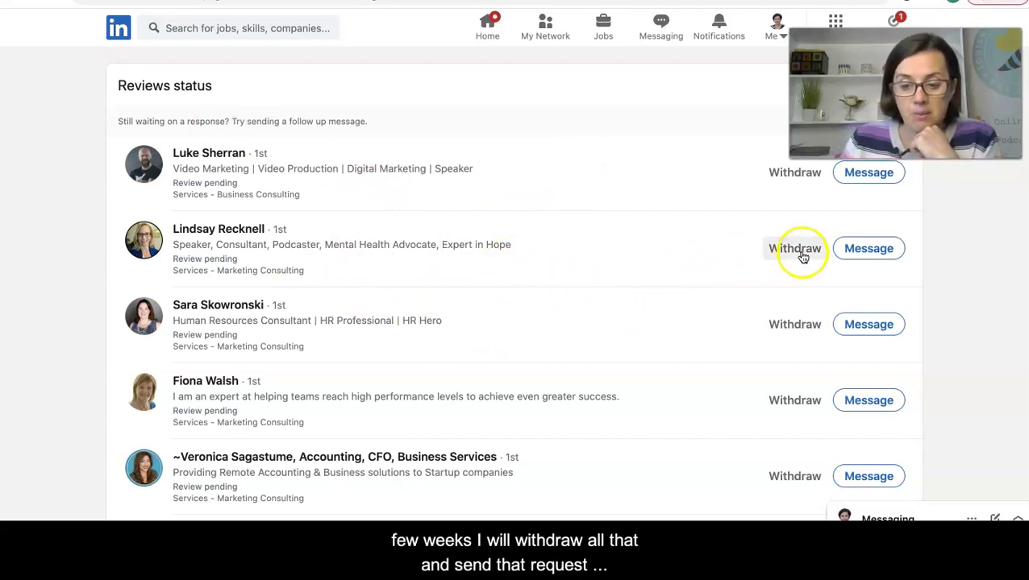
pyautogui.scroll(2, 620, 264)
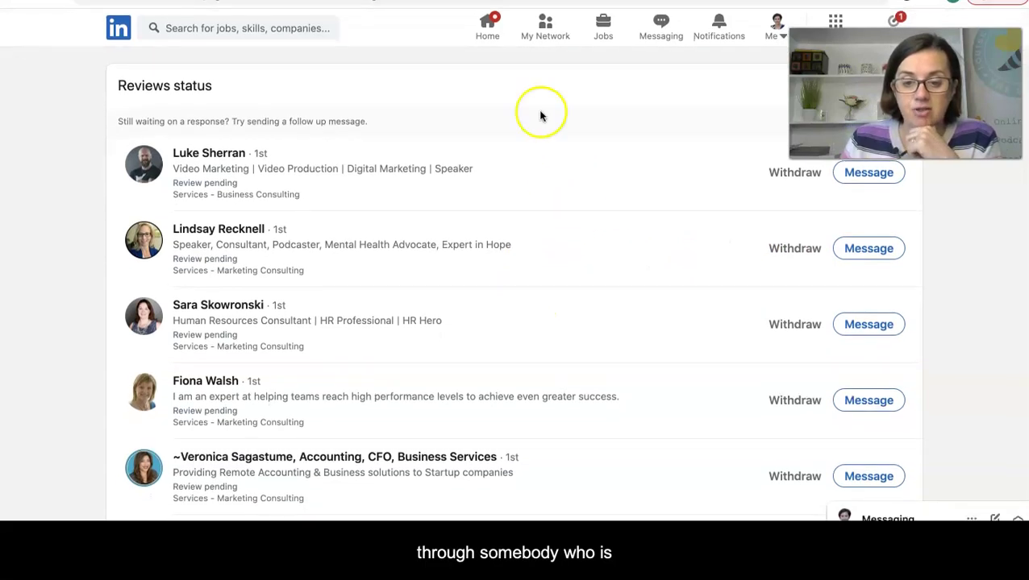
pyautogui.click(488, 31)
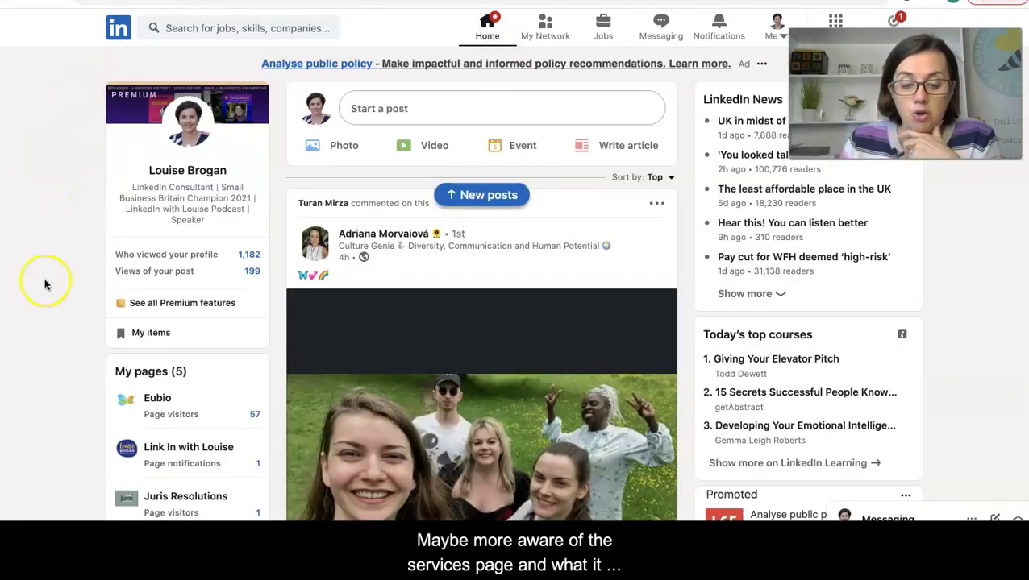